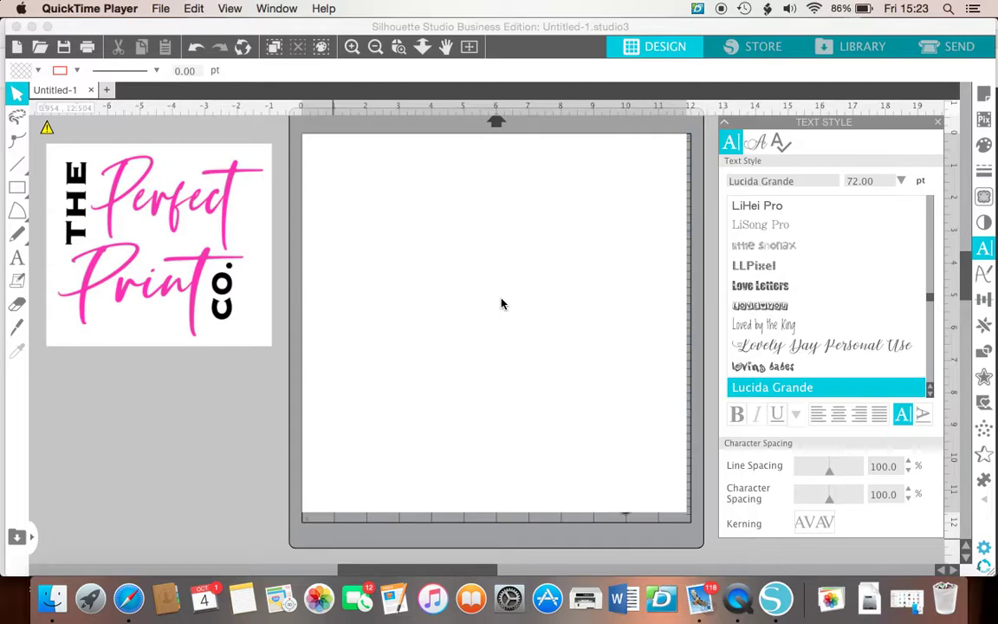
# - Start a text box near the upper left of the page and adjust the Page Setup Reveal slider
pyautogui.click(18, 259)
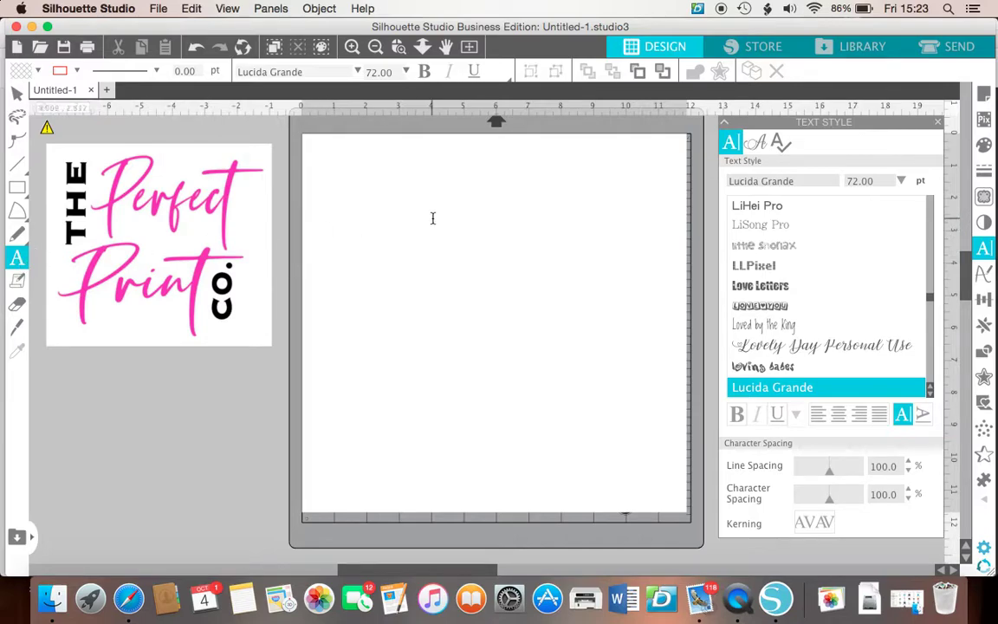
pyautogui.click(371, 232)
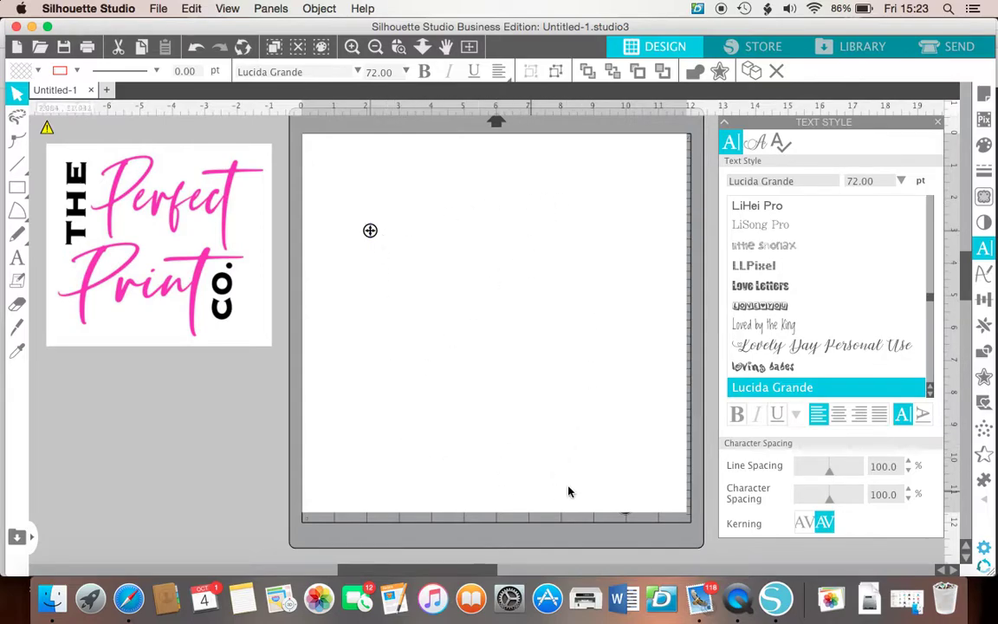
pyautogui.click(983, 96)
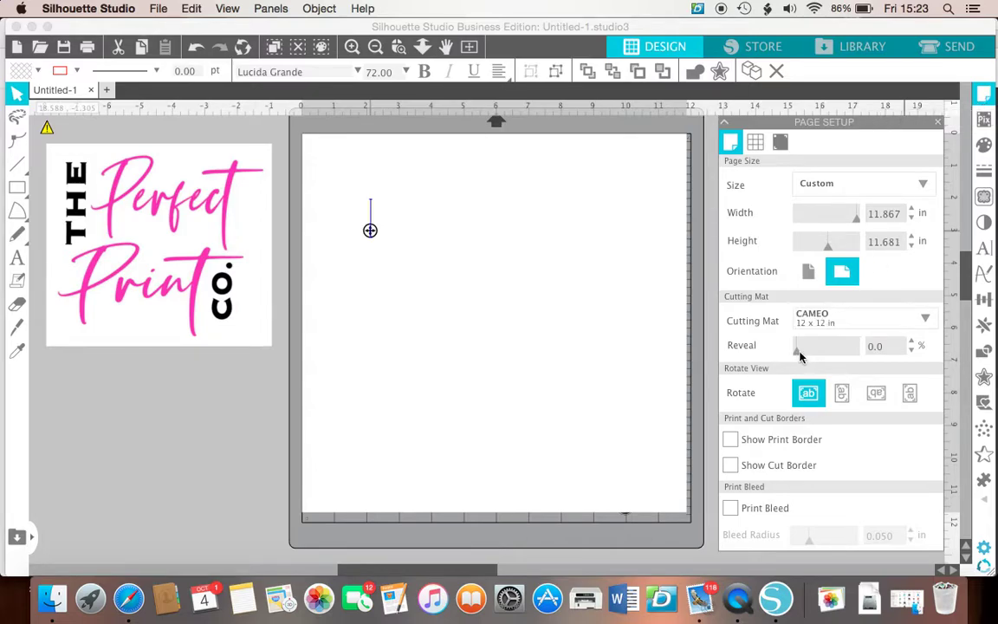
pyautogui.moveTo(797, 347)
pyautogui.mouseDown()
pyautogui.moveTo(846, 363)
pyautogui.moveTo(798, 348)
pyautogui.moveTo(785, 357)
pyautogui.mouseUp()
# - Type 'THE', then add a second text box reading 'Perfect' below it
pyautogui.write('THE')
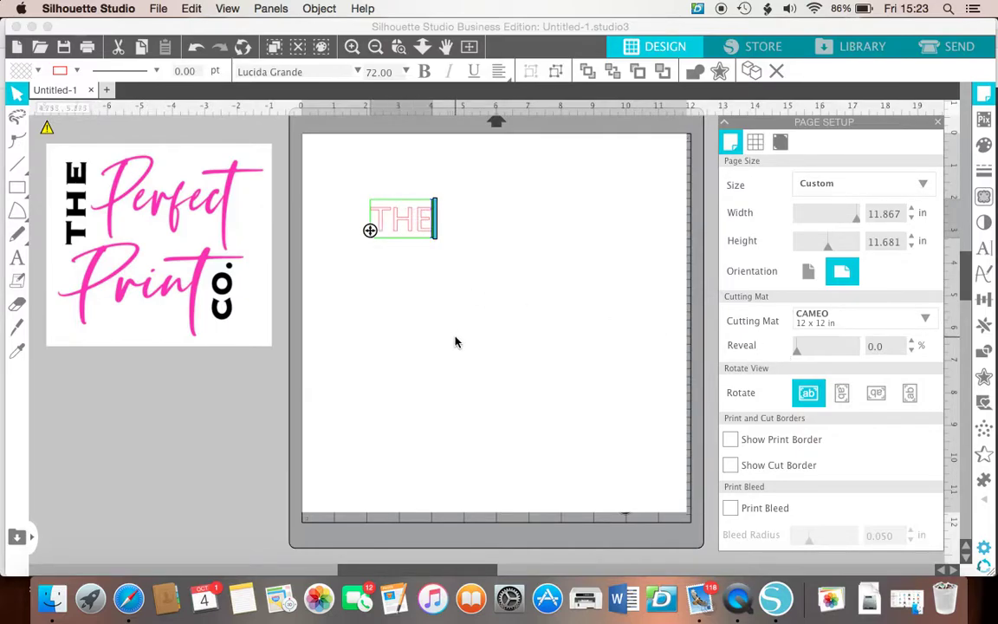
pyautogui.click(457, 341)
pyautogui.click(17, 257)
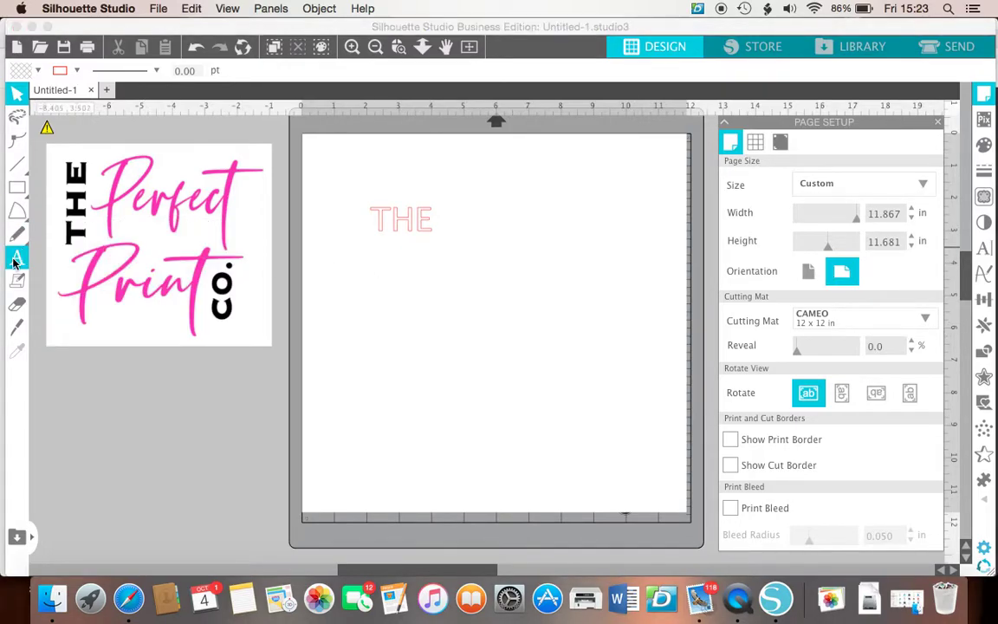
pyautogui.click(428, 255)
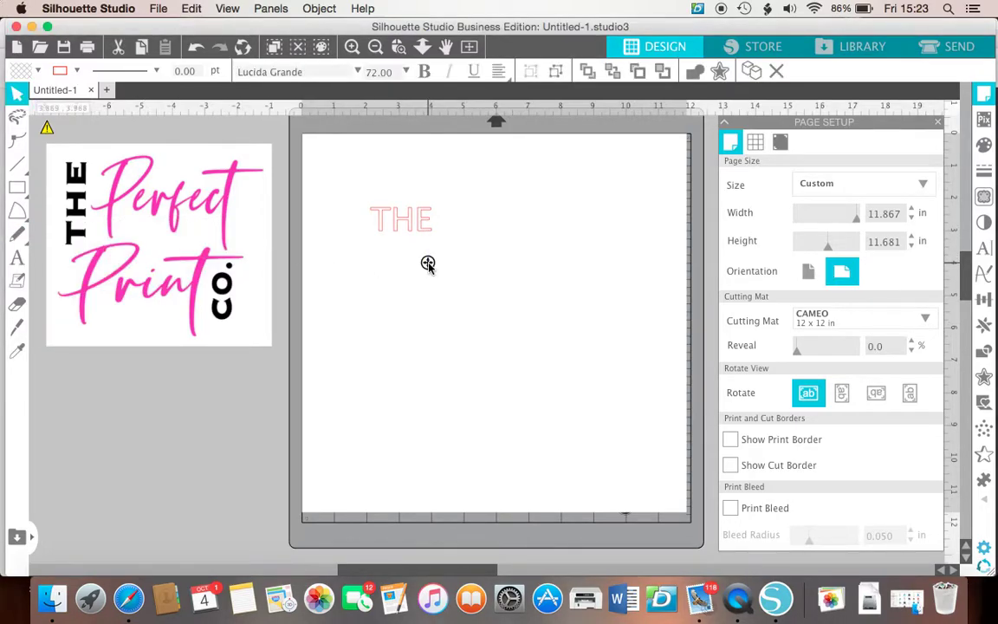
pyautogui.write('Perfect')
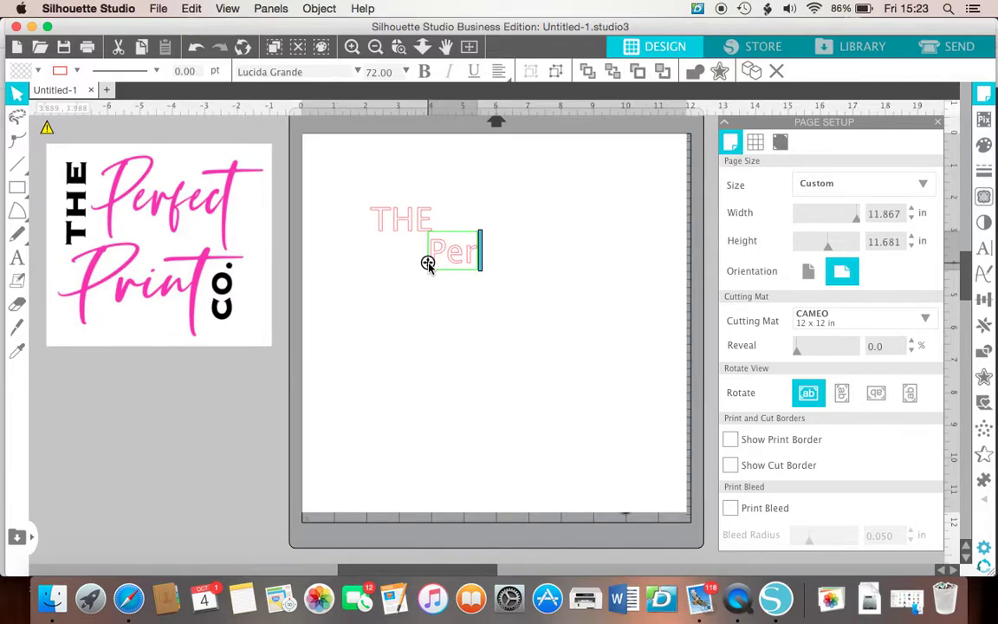
pyautogui.click(452, 305)
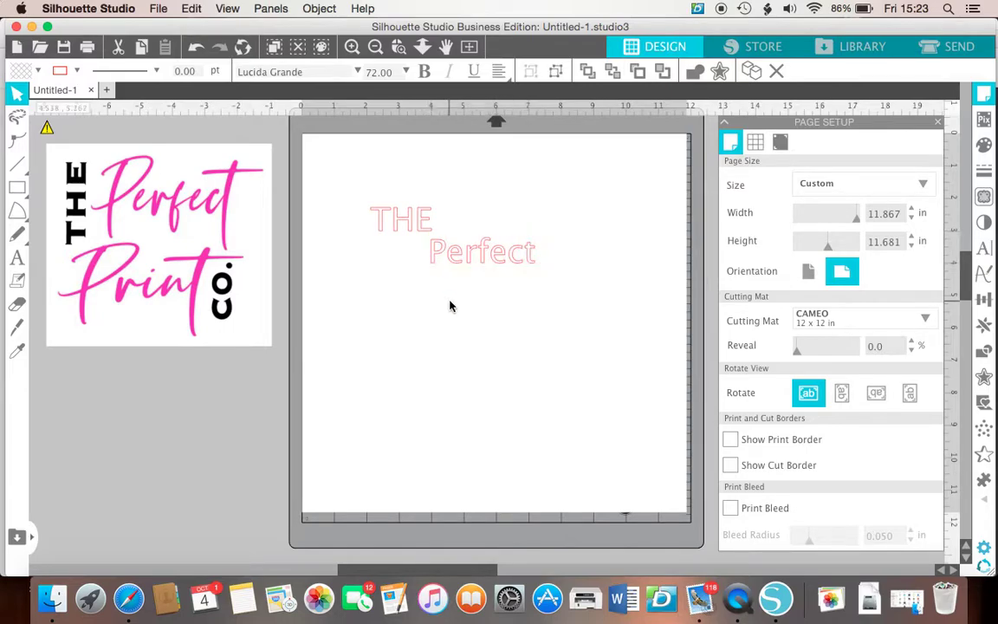
# - Add 'Print' and 'CO.' as two more separate text boxes staggered down the page
pyautogui.click(16, 260)
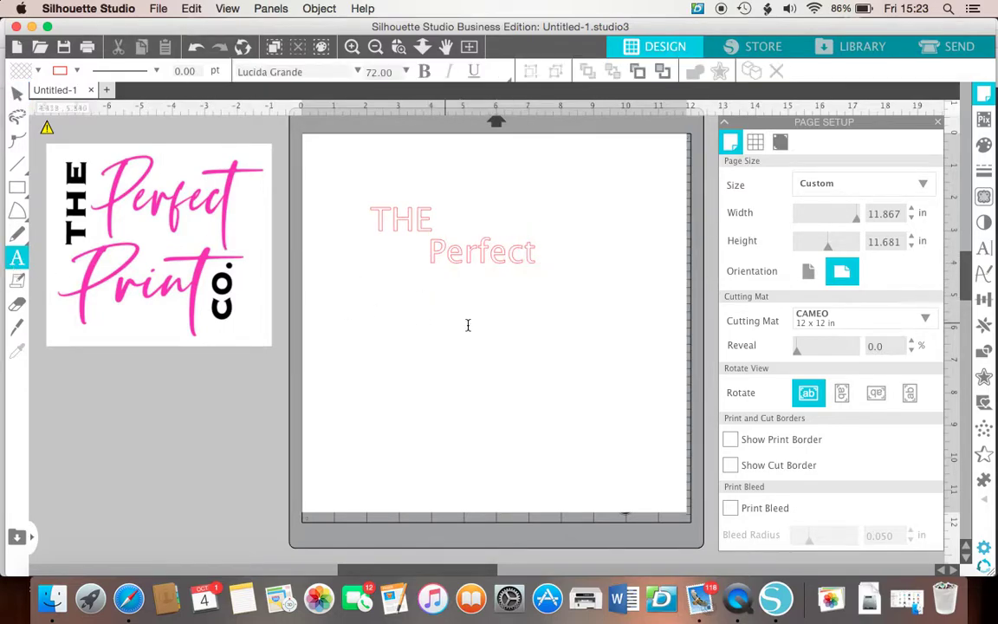
pyautogui.click(389, 301)
pyautogui.write('Print')
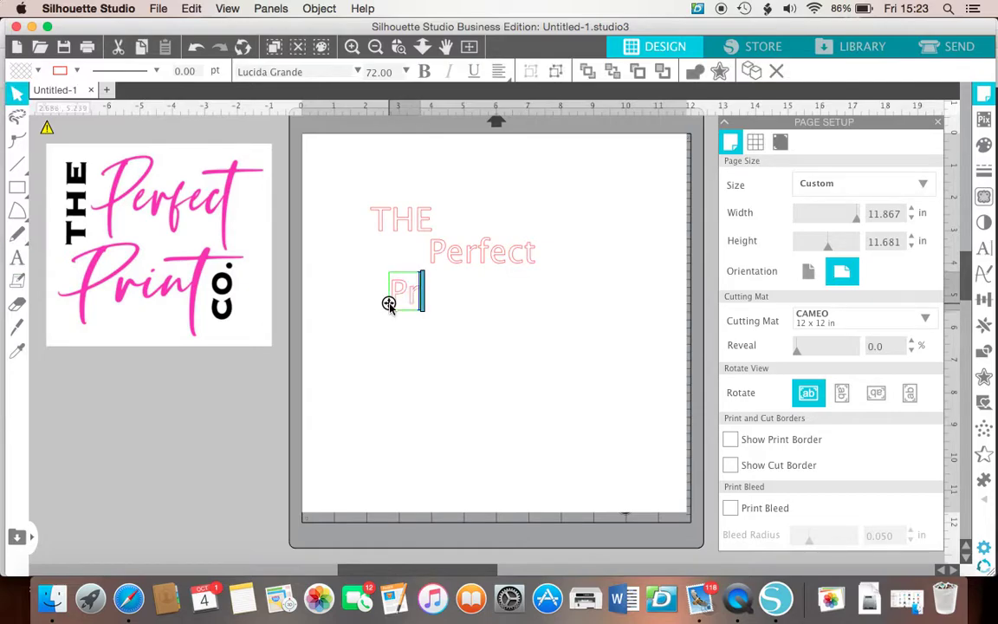
pyautogui.click(433, 356)
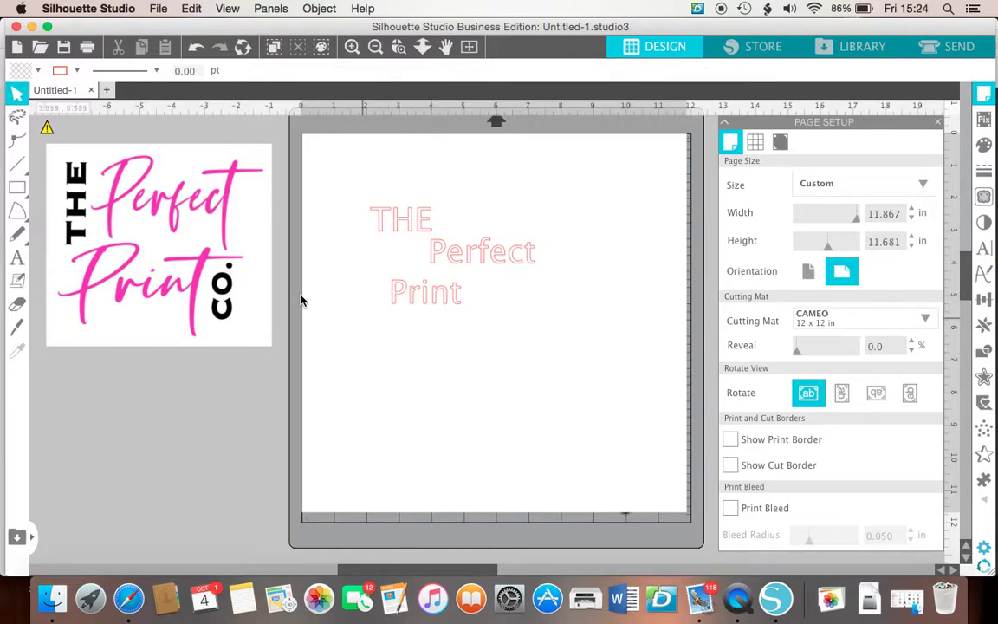
pyautogui.click(16, 258)
pyautogui.click(449, 343)
pyautogui.write('C')
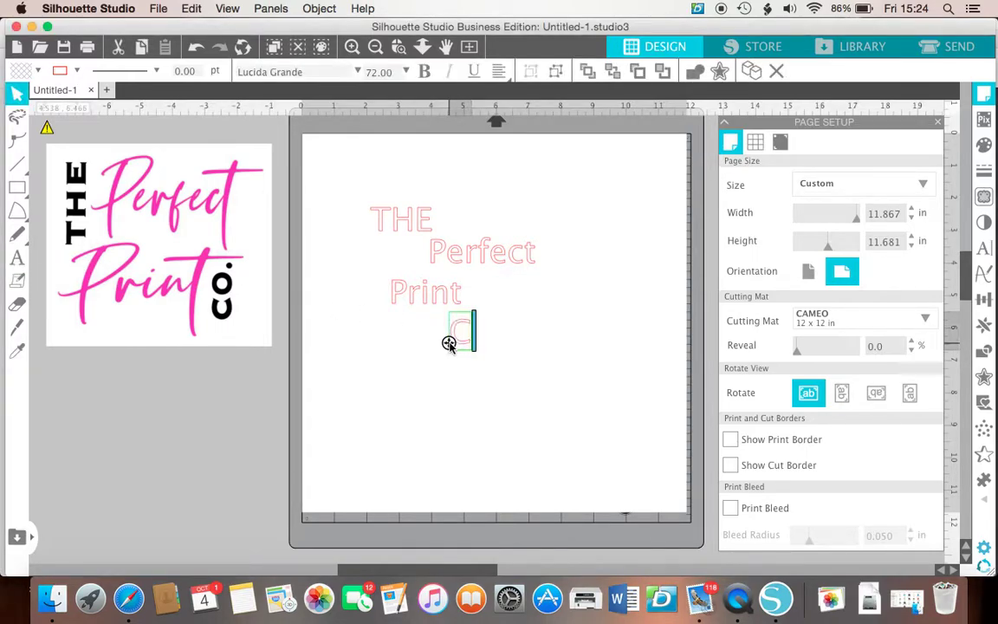
pyautogui.write('O.')
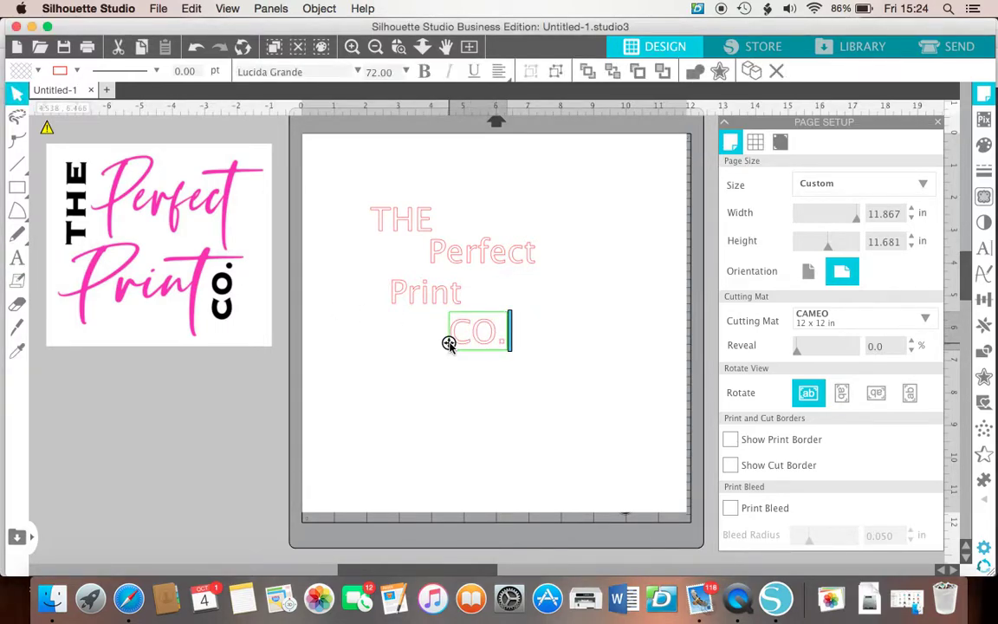
pyautogui.click(579, 351)
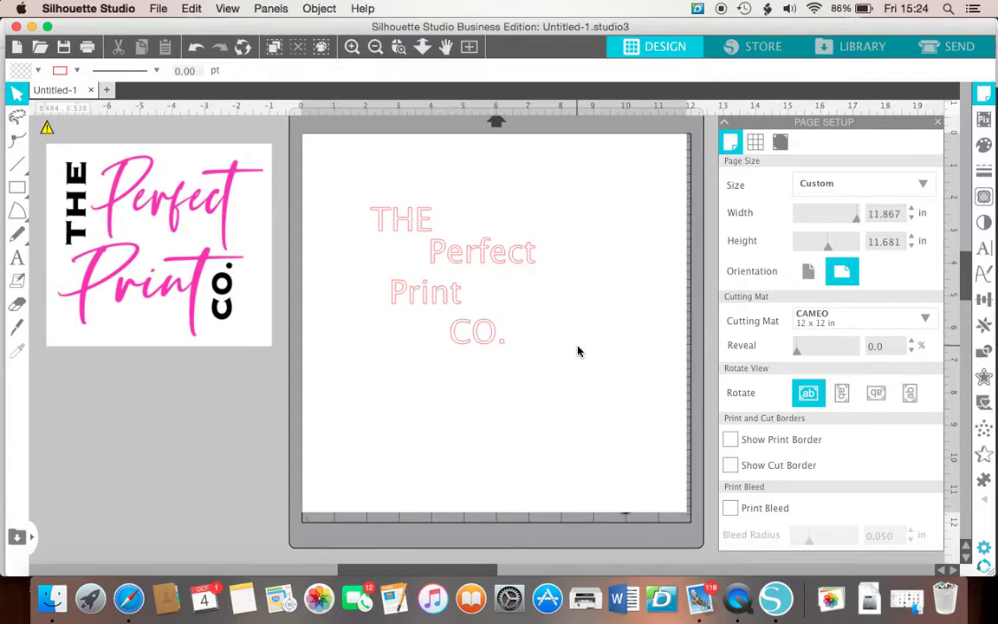
# - Move 'THE' down so it sits beneath 'CO.'
pyautogui.click(424, 228)
pyautogui.moveTo(408, 222); pyautogui.dragTo(476, 339)
pyautogui.click(475, 400)
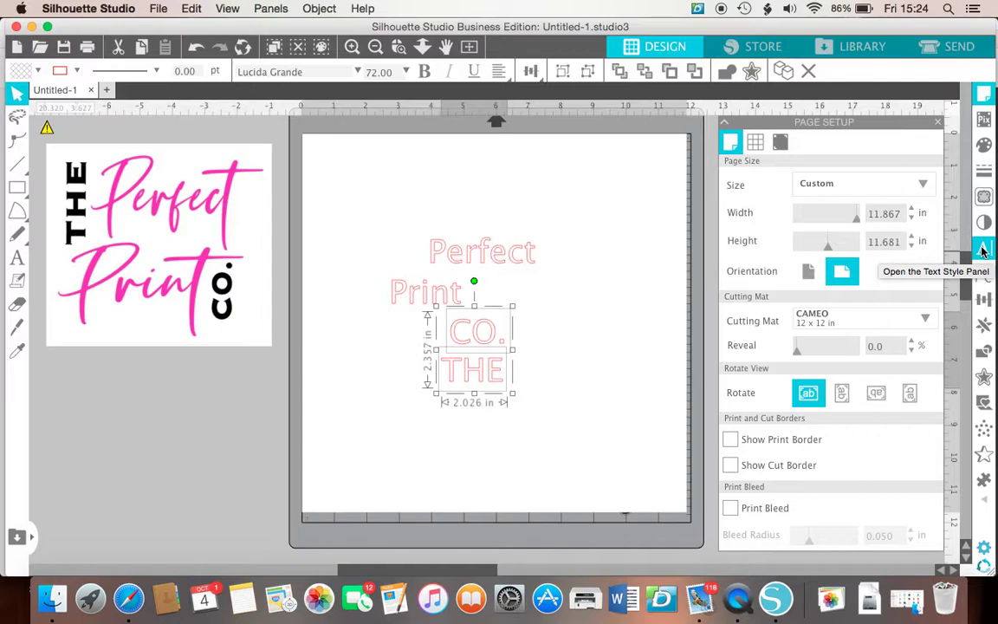
# - Set 'CO.' and 'THE' in the Copperplate font
pyautogui.click(983, 251)
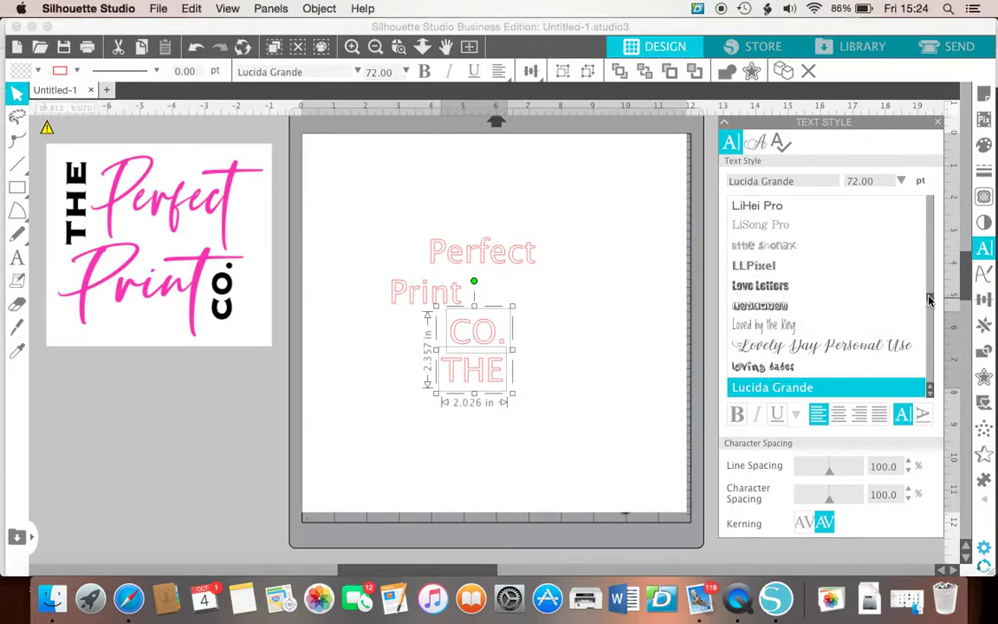
pyautogui.moveTo(929, 300); pyautogui.dragTo(932, 239)
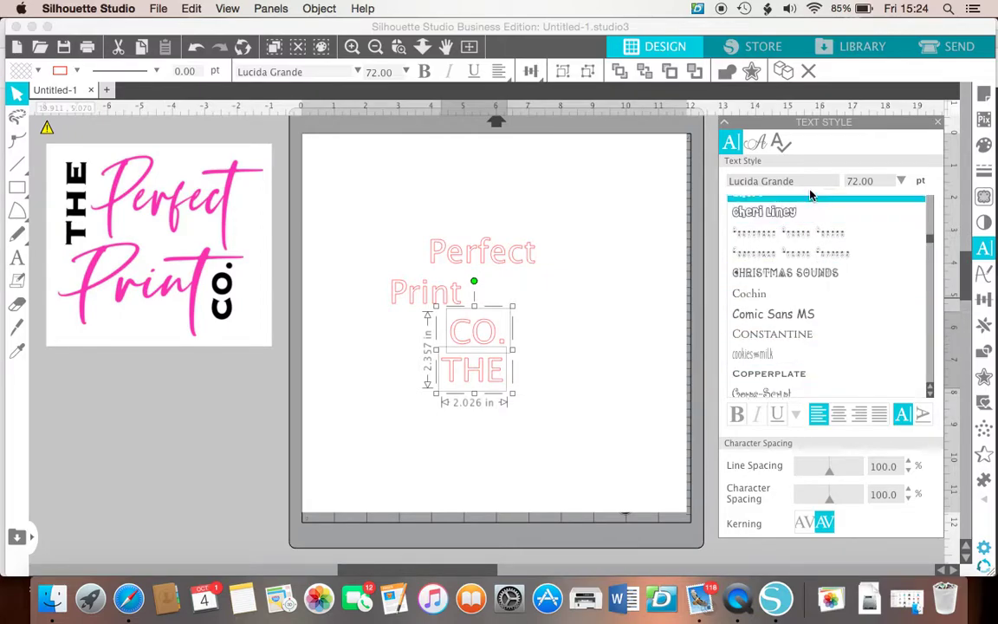
pyautogui.moveTo(808, 181); pyautogui.dragTo(717, 178)
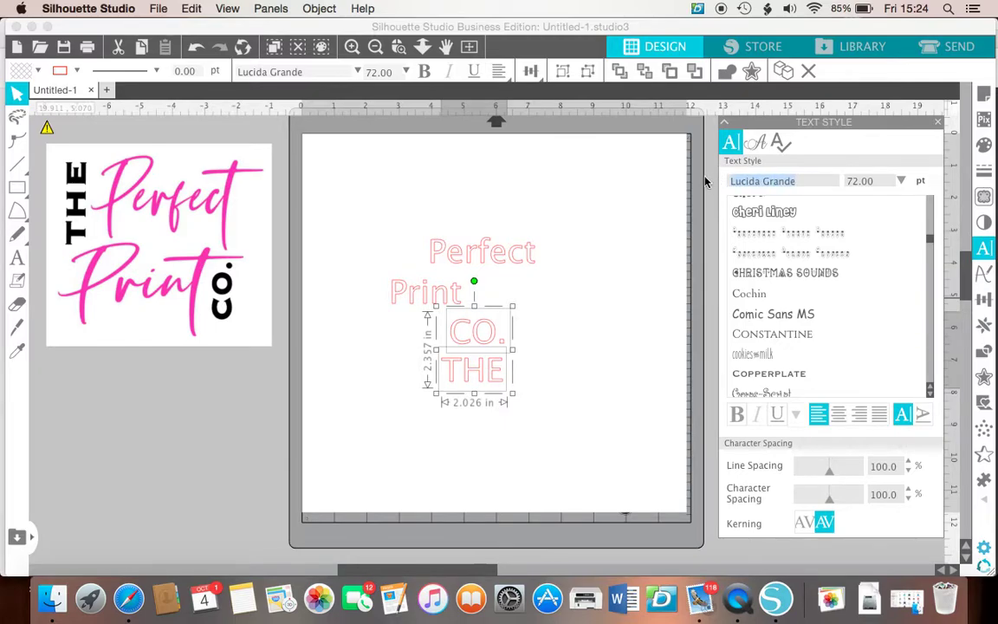
pyautogui.write('copper')
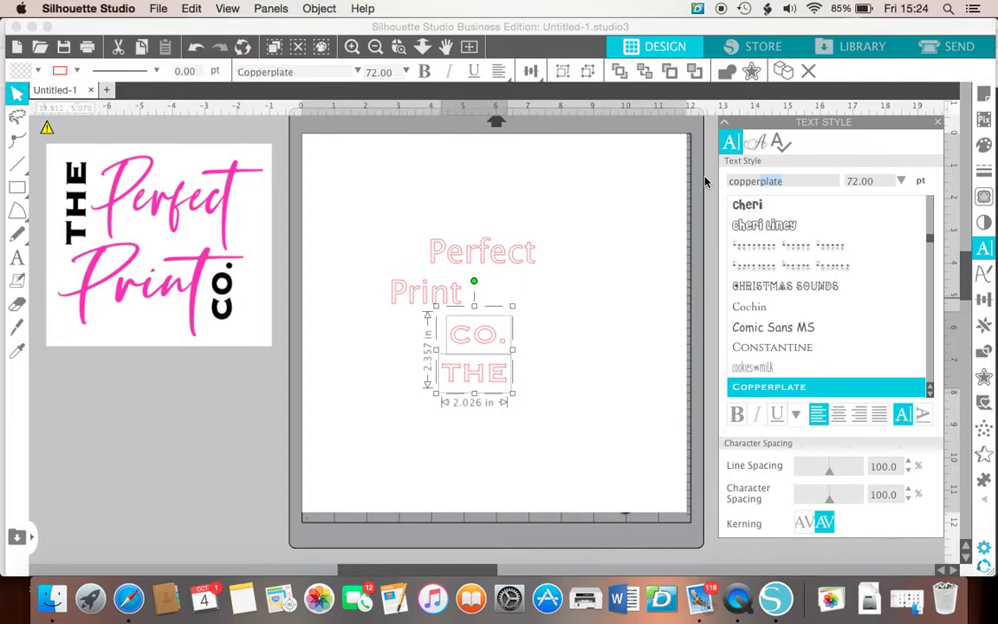
# - Nudge 'THE' up, set 'Perfect' and 'Print' in Tuesday Vibes, and shift 'Print' right
pyautogui.press('Escape')
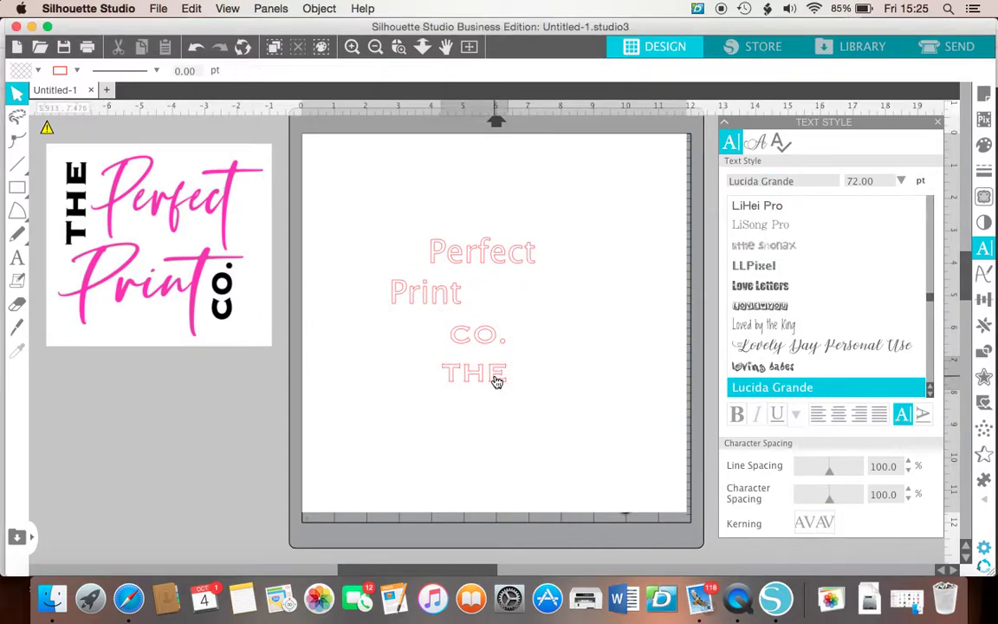
pyautogui.moveTo(497, 381)
pyautogui.mouseDown()
pyautogui.moveTo(479, 367)
pyautogui.moveTo(498, 378)
pyautogui.mouseUp()
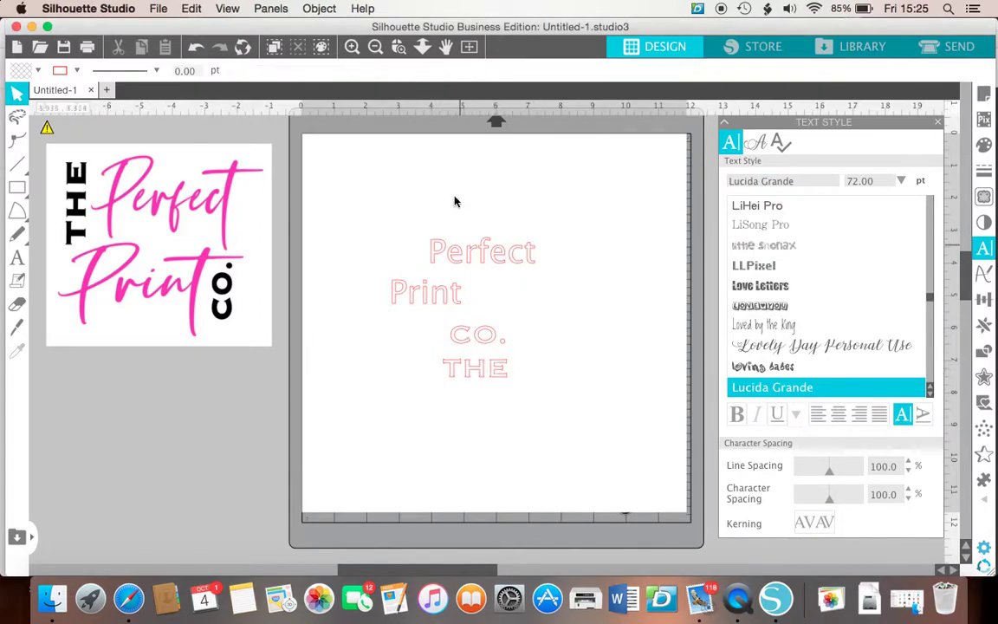
pyautogui.moveTo(448, 213); pyautogui.dragTo(436, 306)
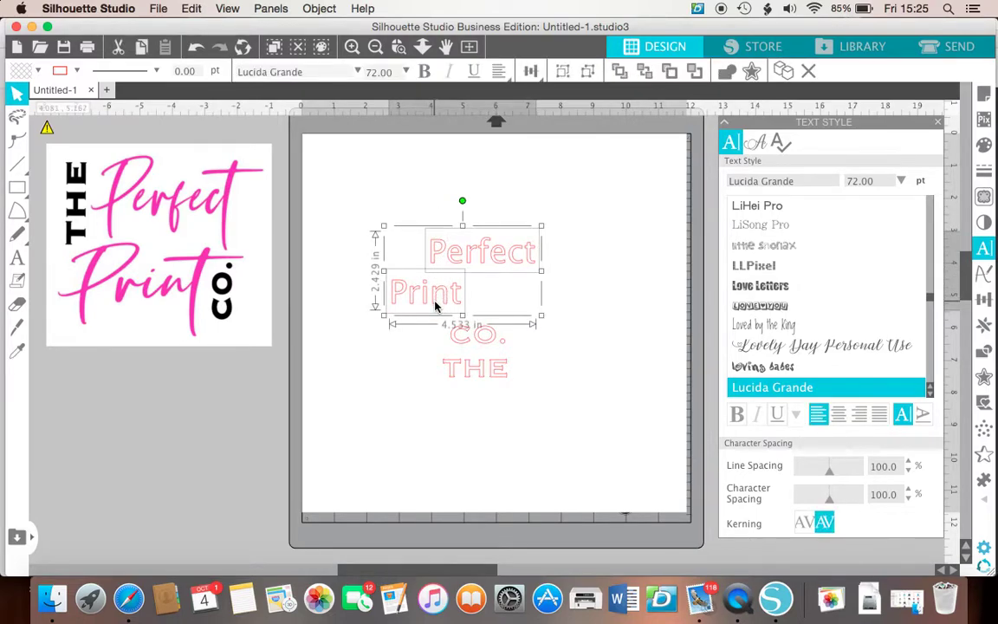
pyautogui.click(786, 182)
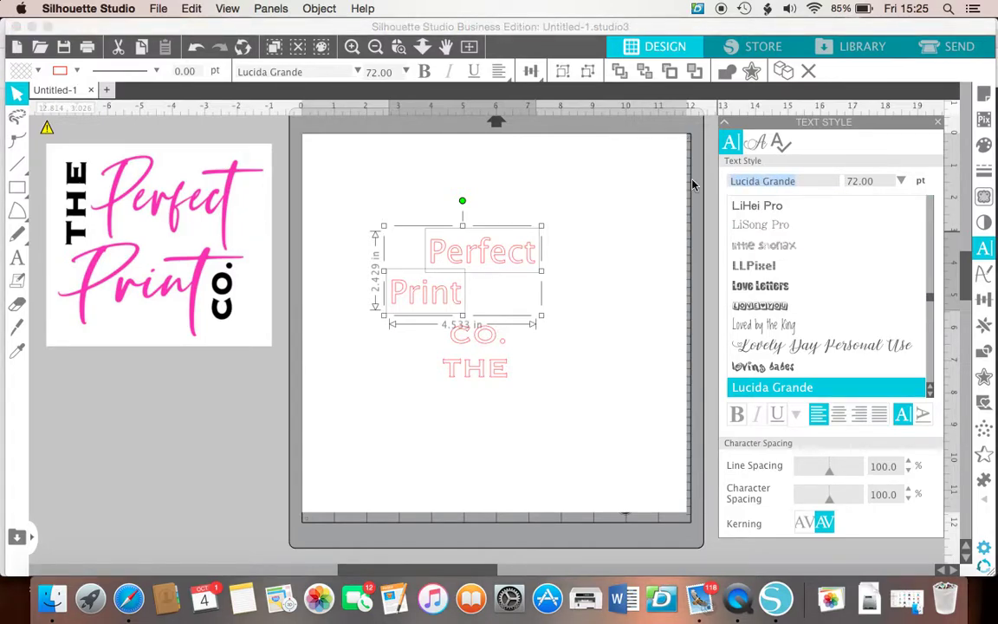
pyautogui.write('tuesday Vibes')
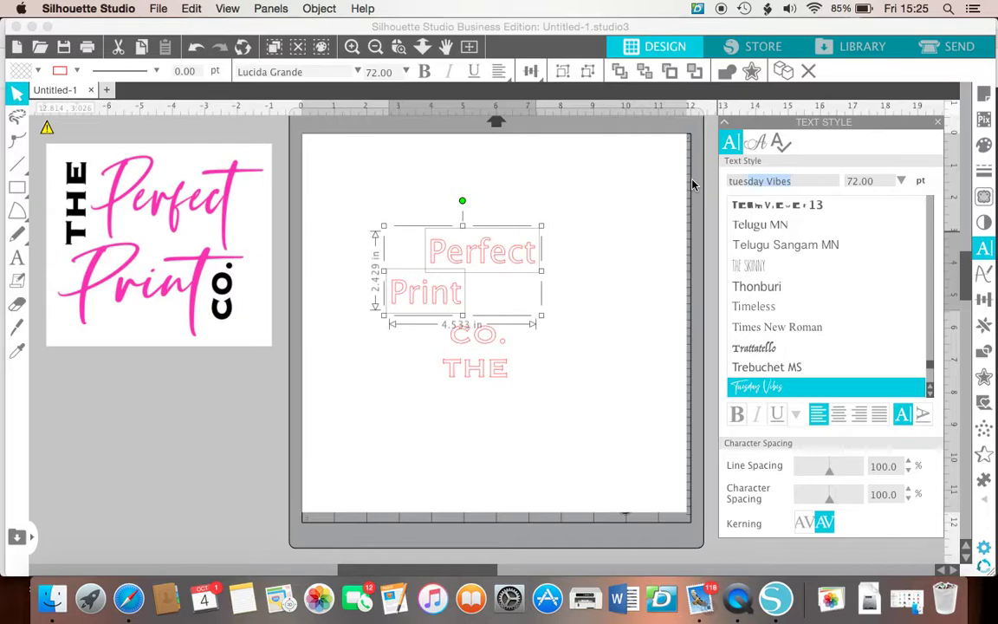
pyautogui.press('Return')
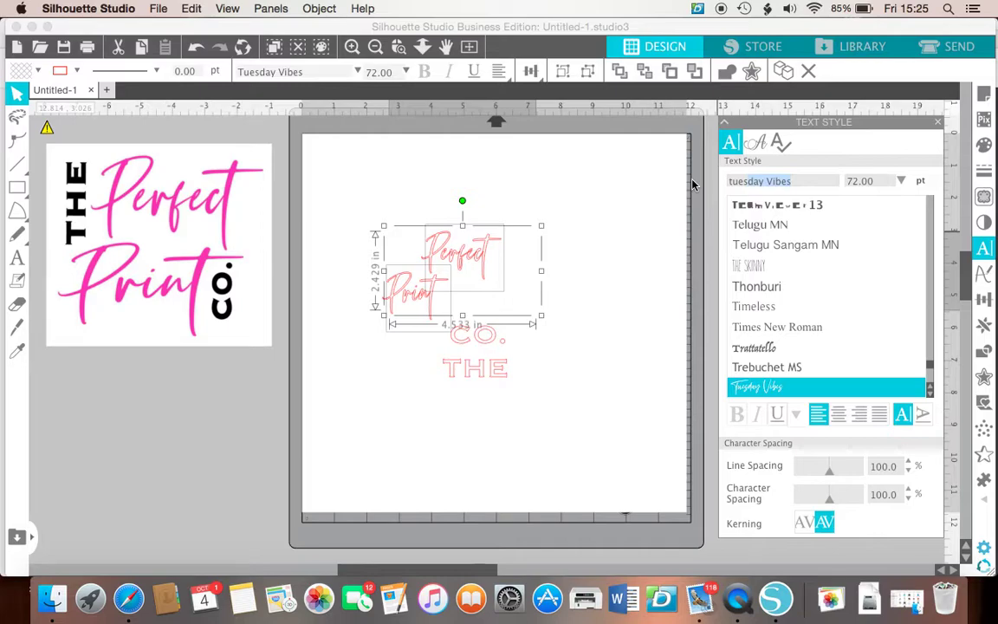
pyautogui.click(579, 243)
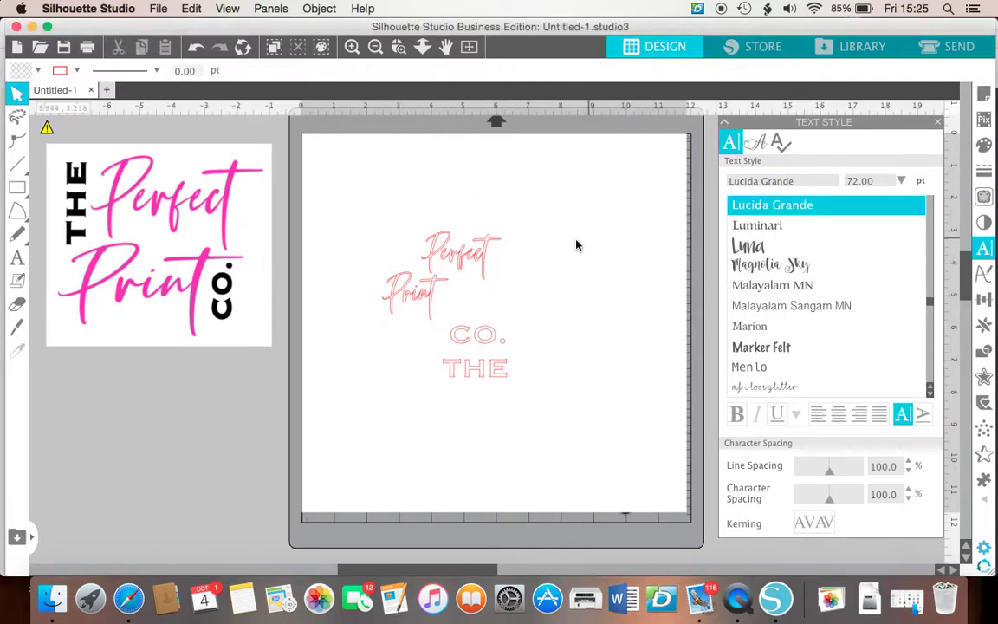
pyautogui.moveTo(429, 300); pyautogui.dragTo(452, 305)
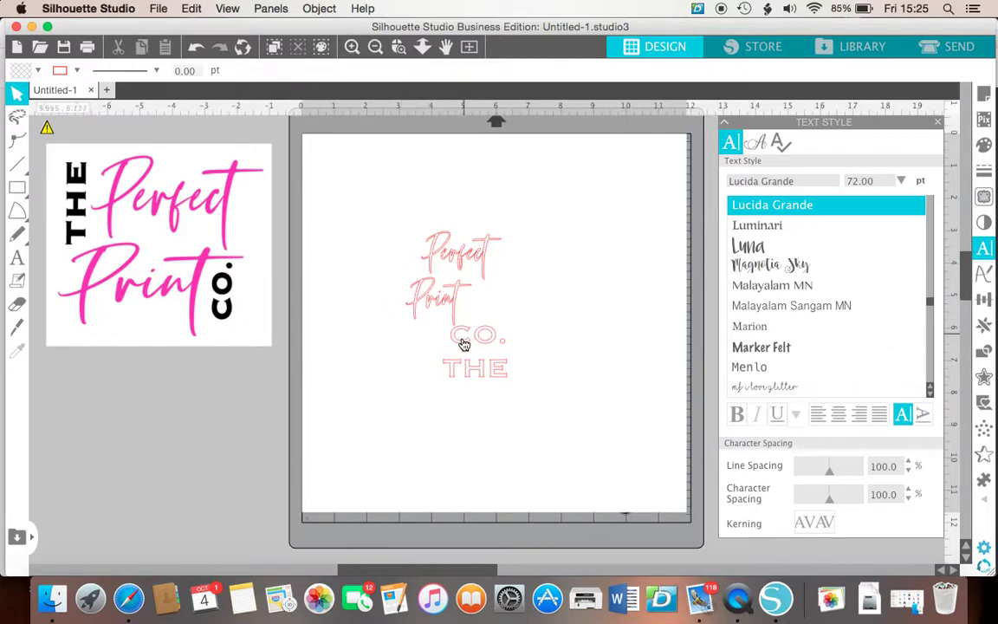
# - Select 'CO.' and 'THE' and give them a black outline
pyautogui.click(464, 351)
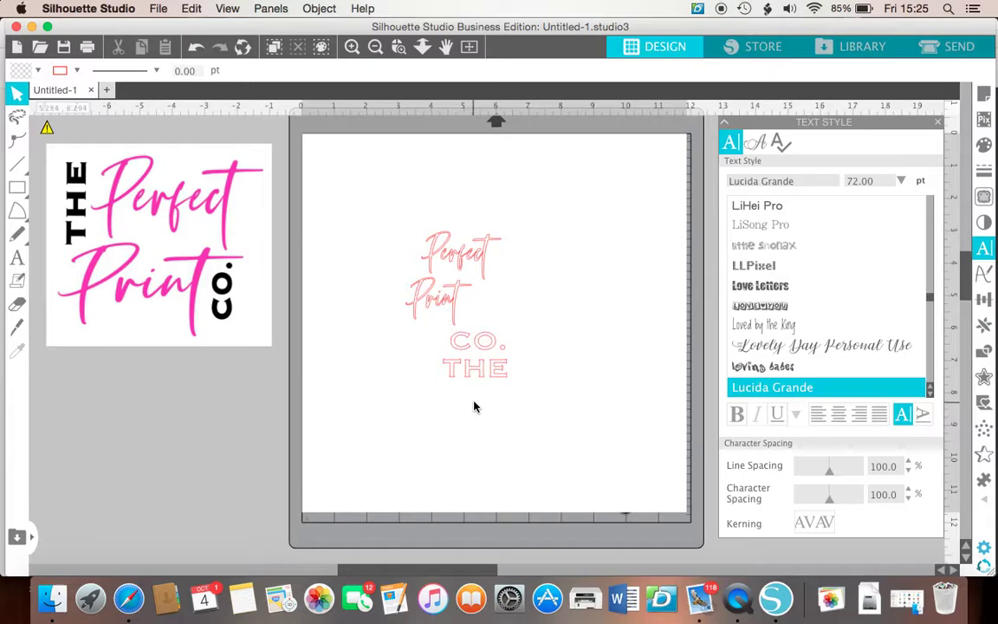
pyautogui.click(475, 346)
pyautogui.keyDown('shift'); pyautogui.click(464, 347); pyautogui.keyUp('shift')
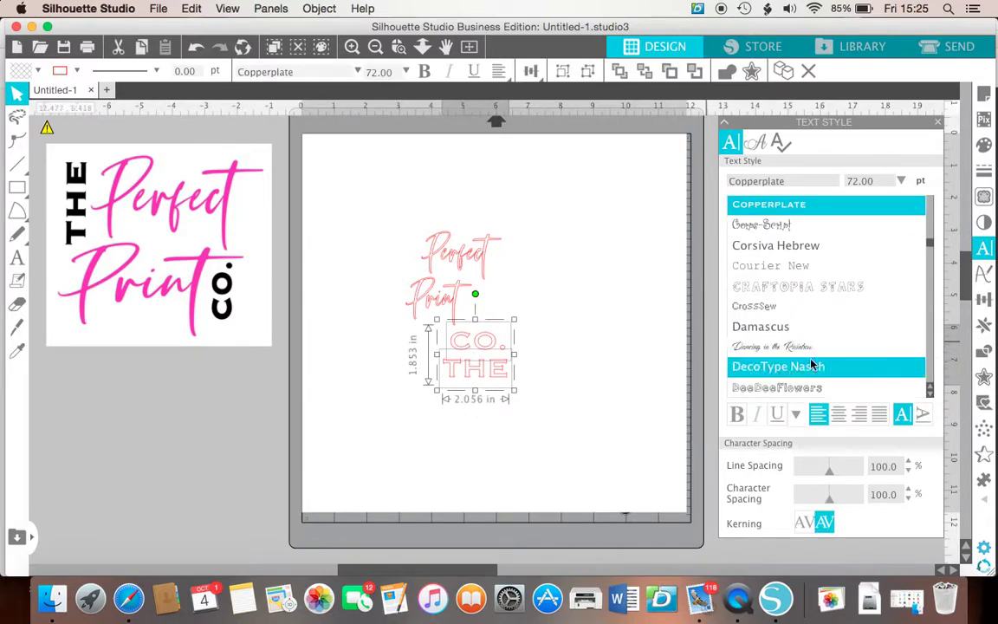
pyautogui.click(983, 171)
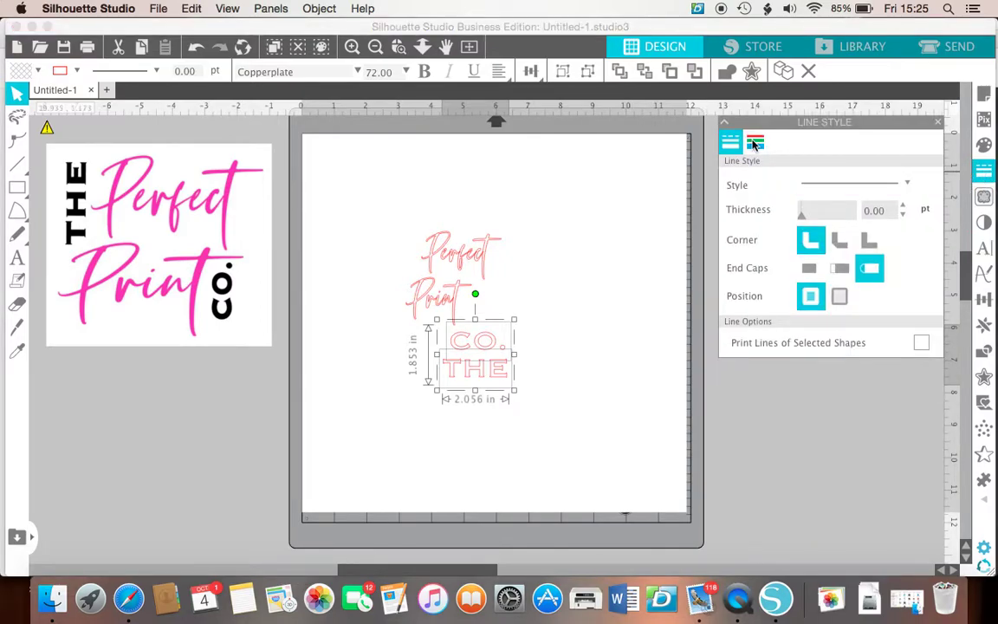
pyautogui.click(756, 142)
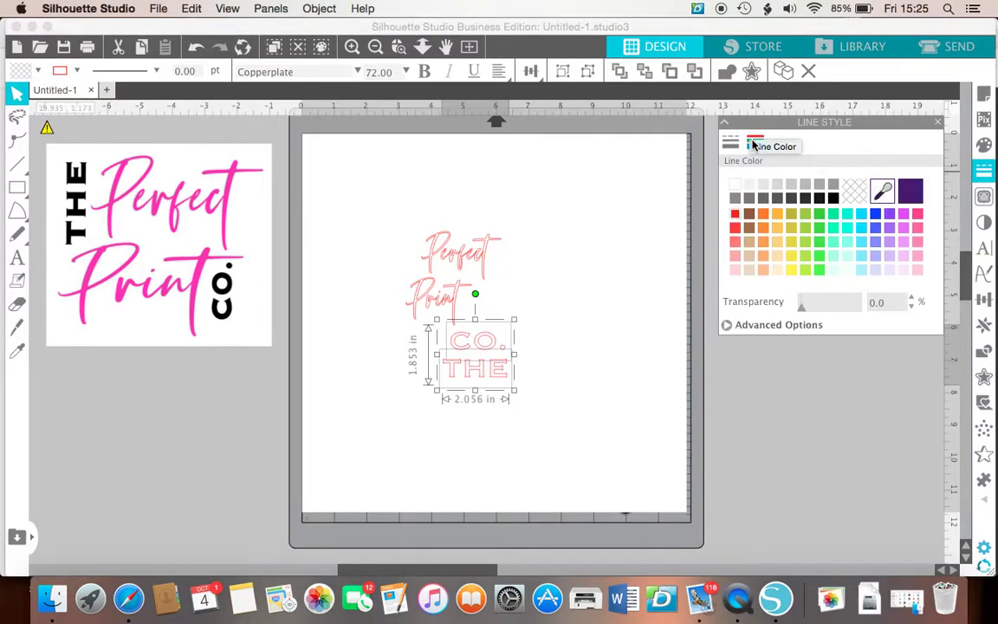
pyautogui.click(837, 201)
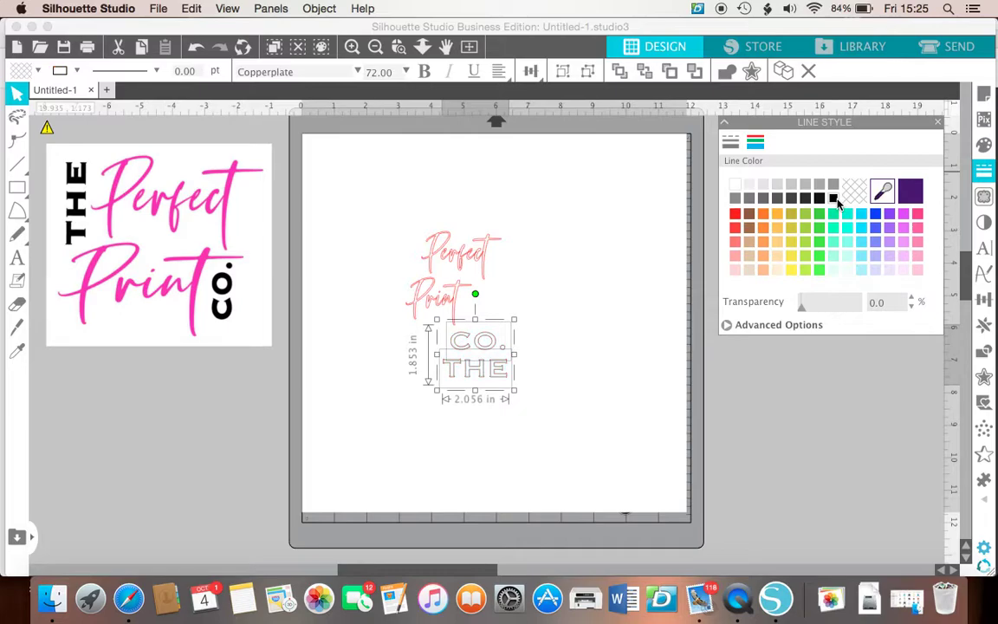
# - Fill 'CO.' and 'THE' black, then select the 'Perfect' and 'Print' lettering
pyautogui.click(987, 146)
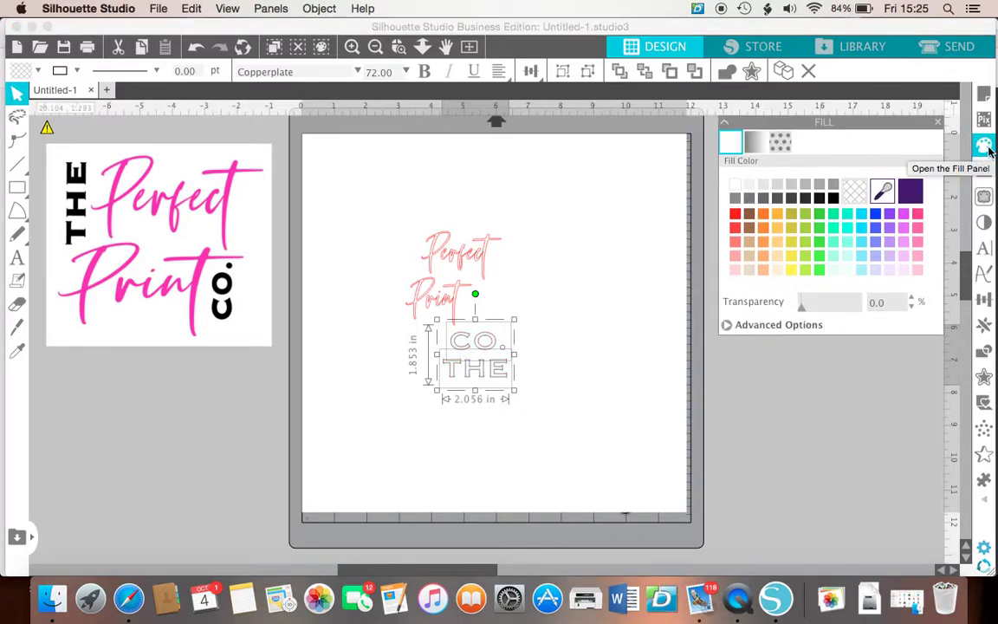
pyautogui.click(833, 199)
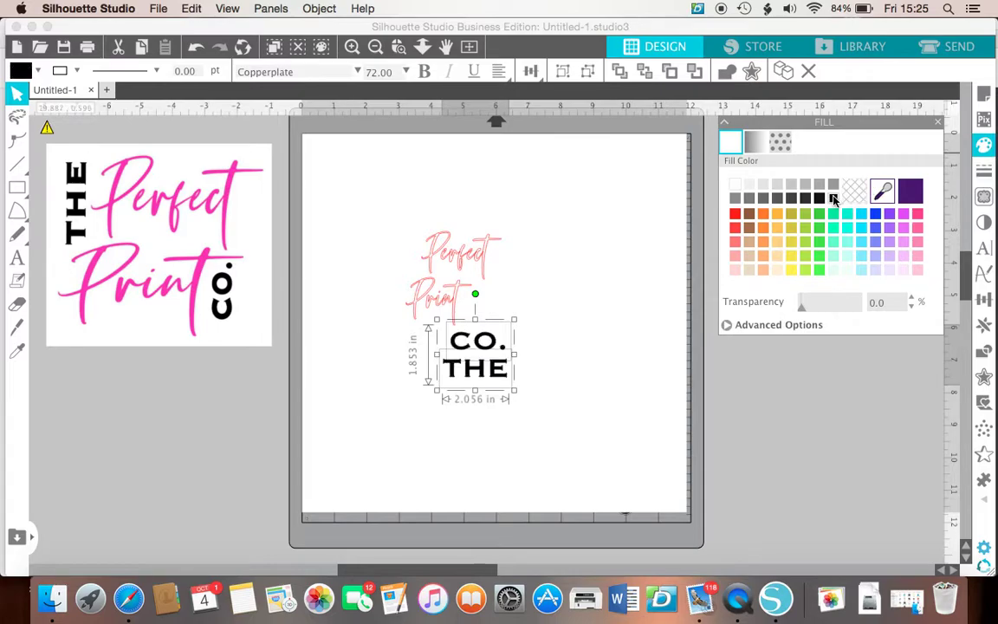
pyautogui.click(559, 252)
pyautogui.moveTo(422, 217); pyautogui.dragTo(381, 287)
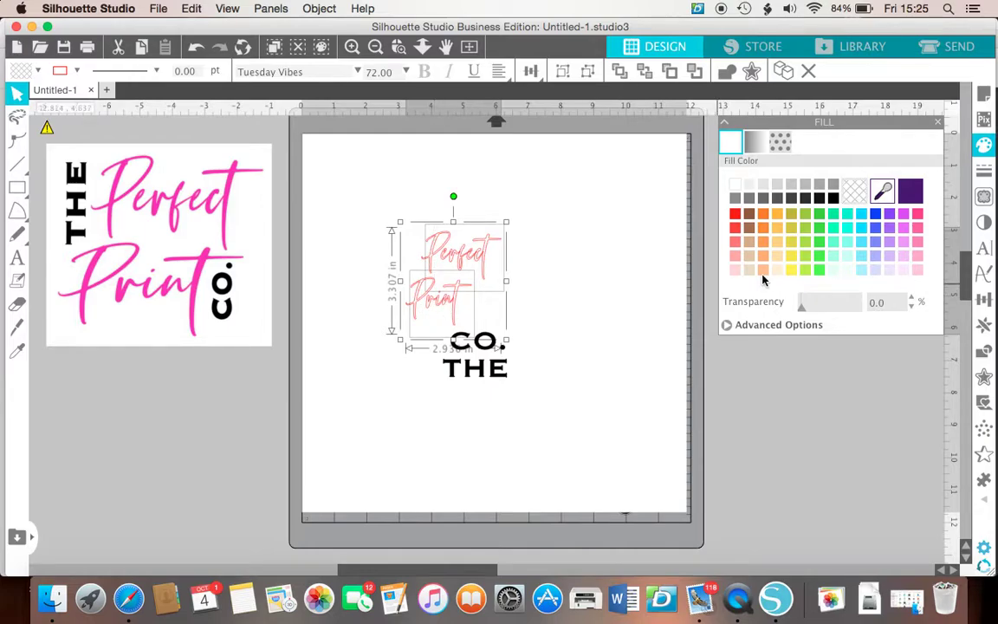
# - Fill 'Perfect' and 'Print' pink, refined to hot magenta FE1DDF in the advanced spectrum
pyautogui.click(919, 215)
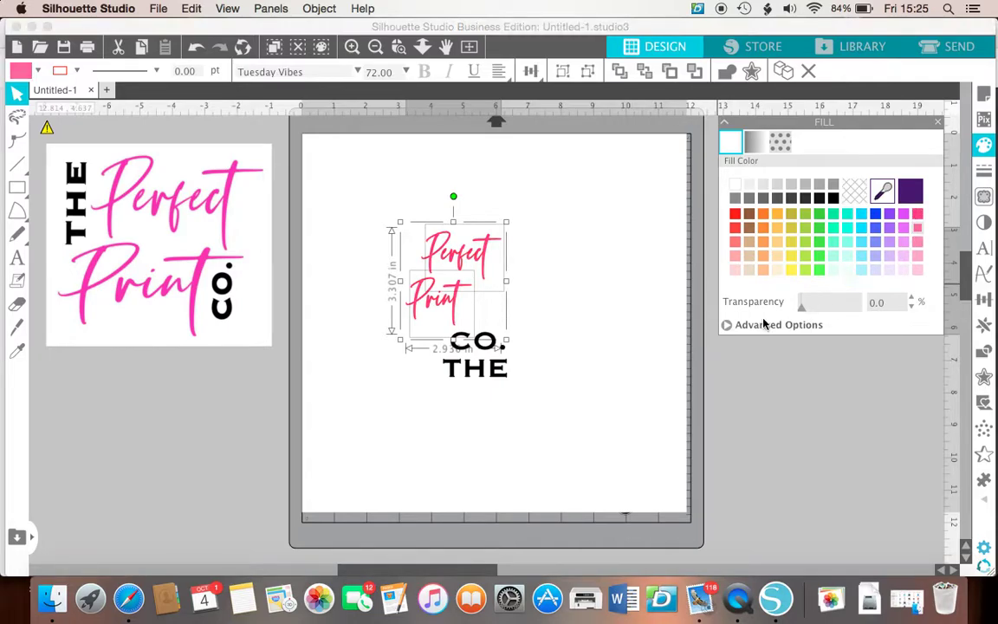
pyautogui.click(726, 325)
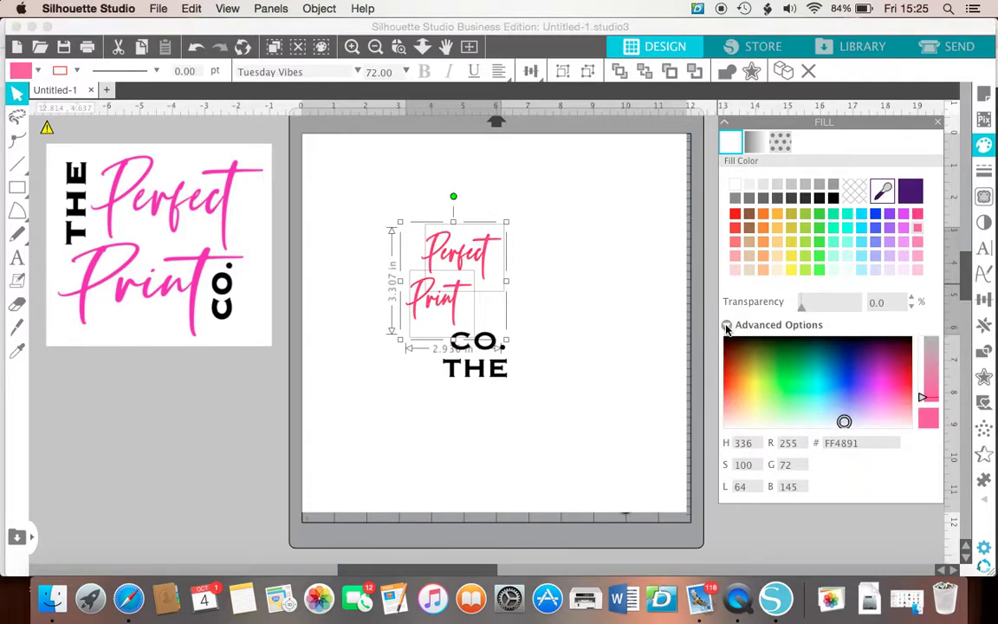
pyautogui.click(726, 326)
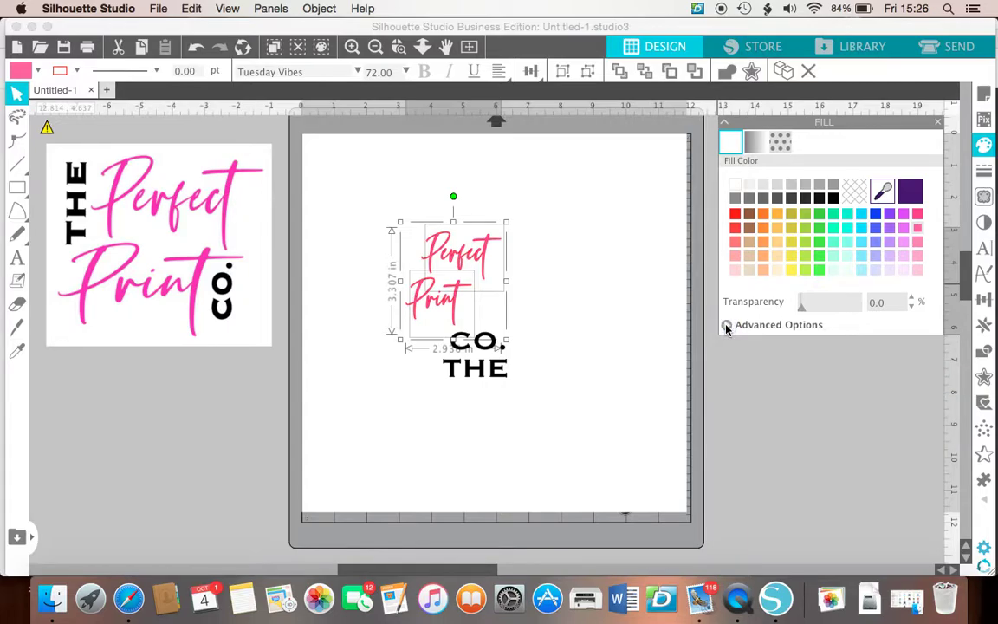
pyautogui.click(726, 326)
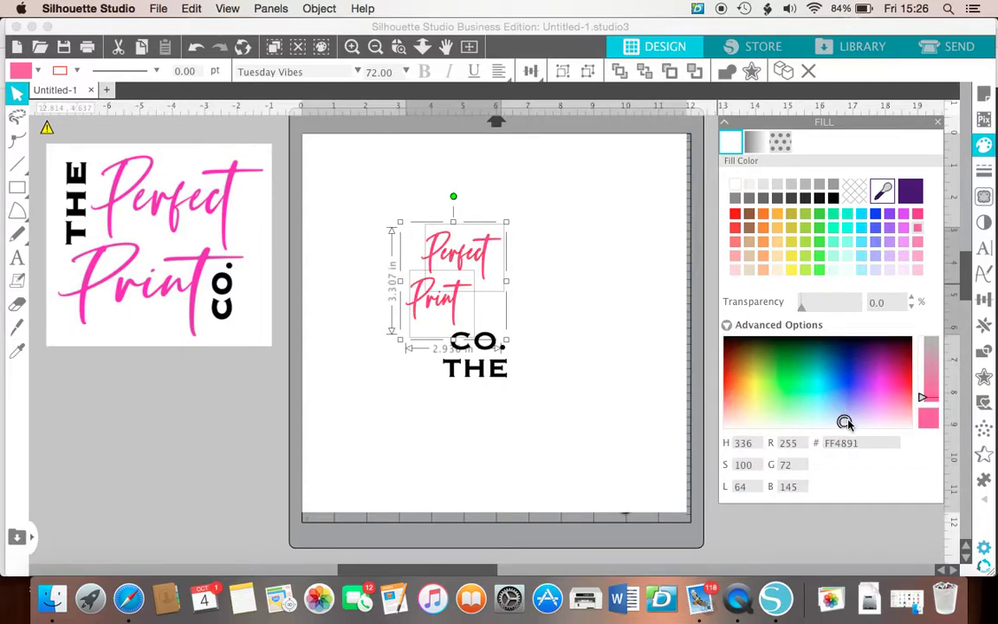
pyautogui.moveTo(845, 422)
pyautogui.mouseDown()
pyautogui.moveTo(885, 371)
pyautogui.moveTo(882, 359)
pyautogui.moveTo(885, 389)
pyautogui.mouseUp()
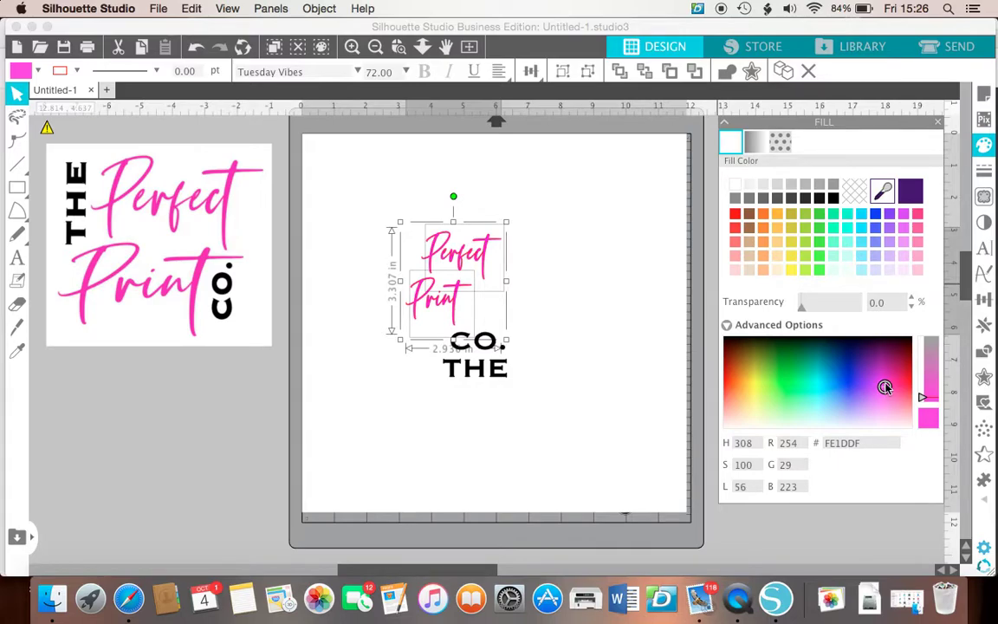
# - Set the 'Perfect' and 'Print' line colour to hot pink FE1576 using the spectrum picker
pyautogui.click(985, 173)
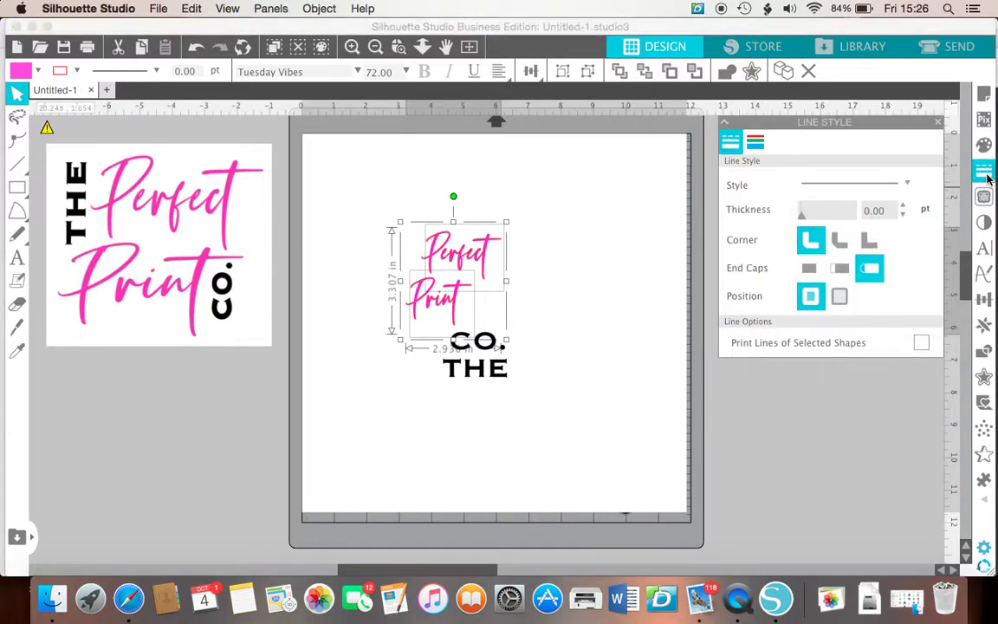
pyautogui.click(756, 142)
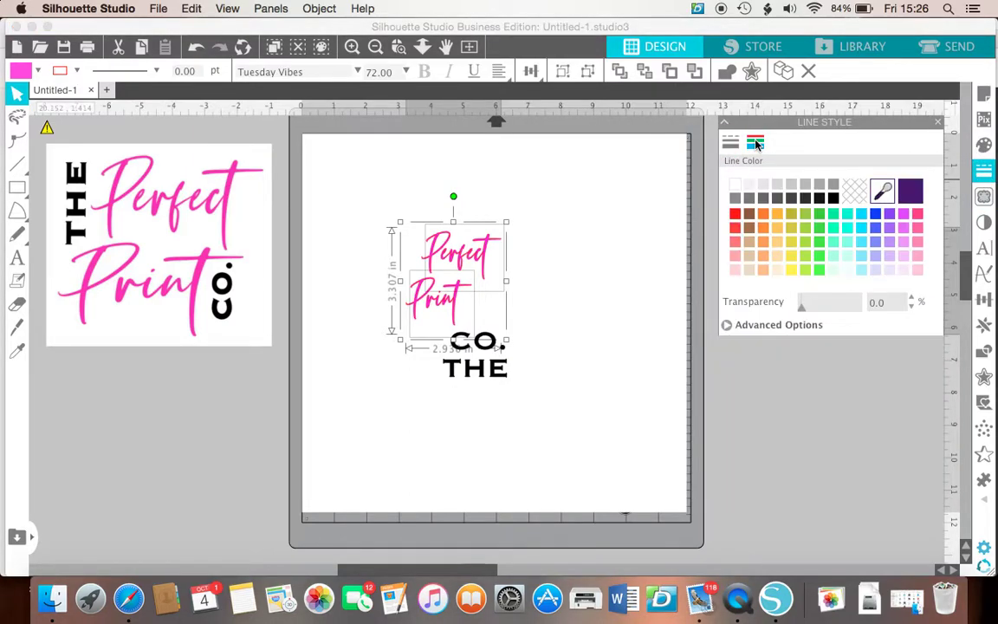
pyautogui.click(726, 325)
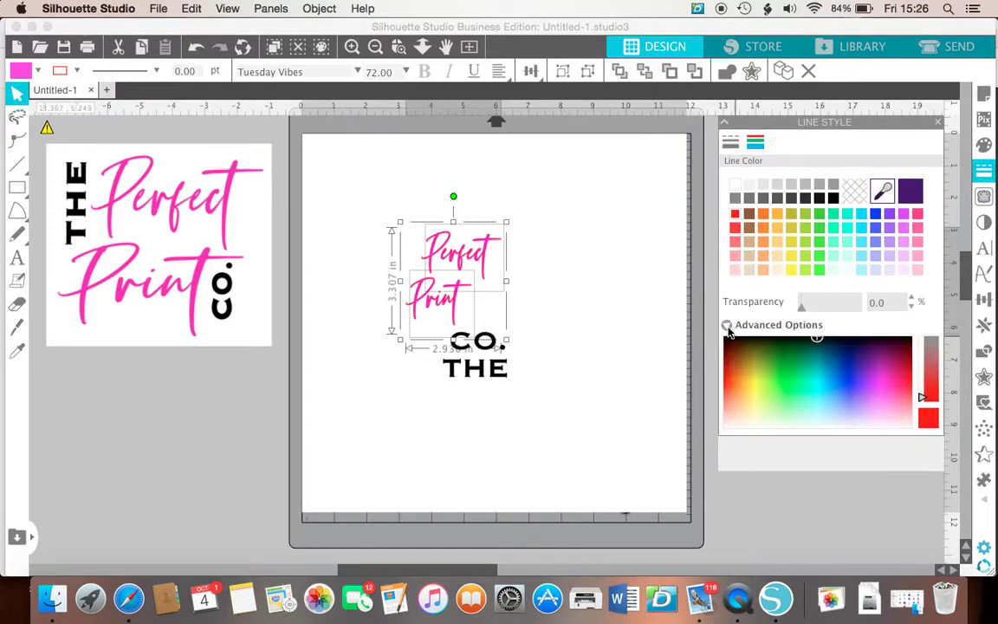
pyautogui.click(876, 377)
pyautogui.moveTo(880, 376); pyautogui.dragTo(899, 387)
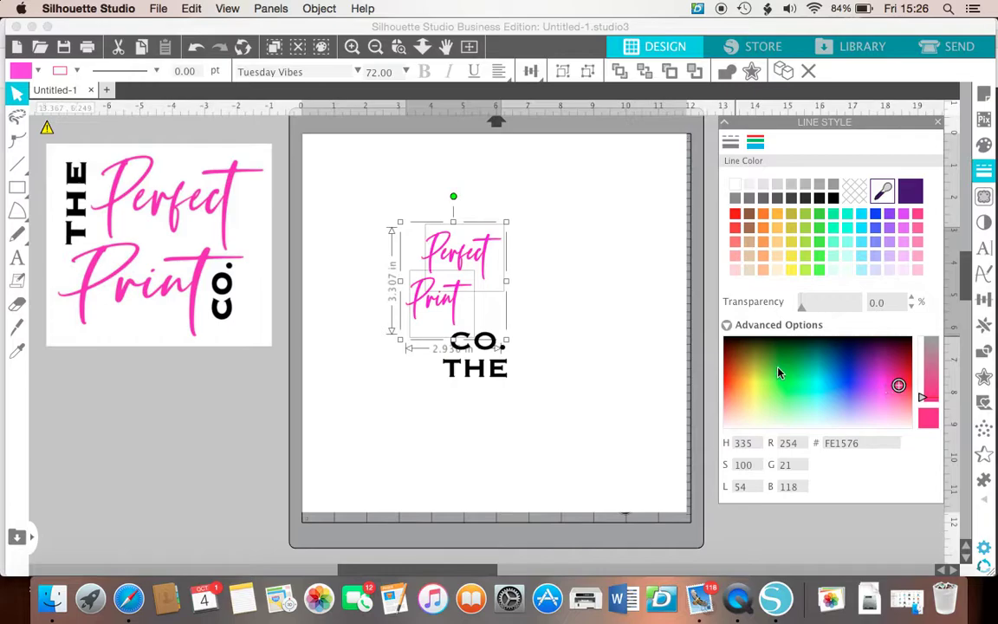
# - Stretch and scale 'Print' to about 2.64 × 1.947 in, matching the width of 'Perfect'
pyautogui.click(548, 317)
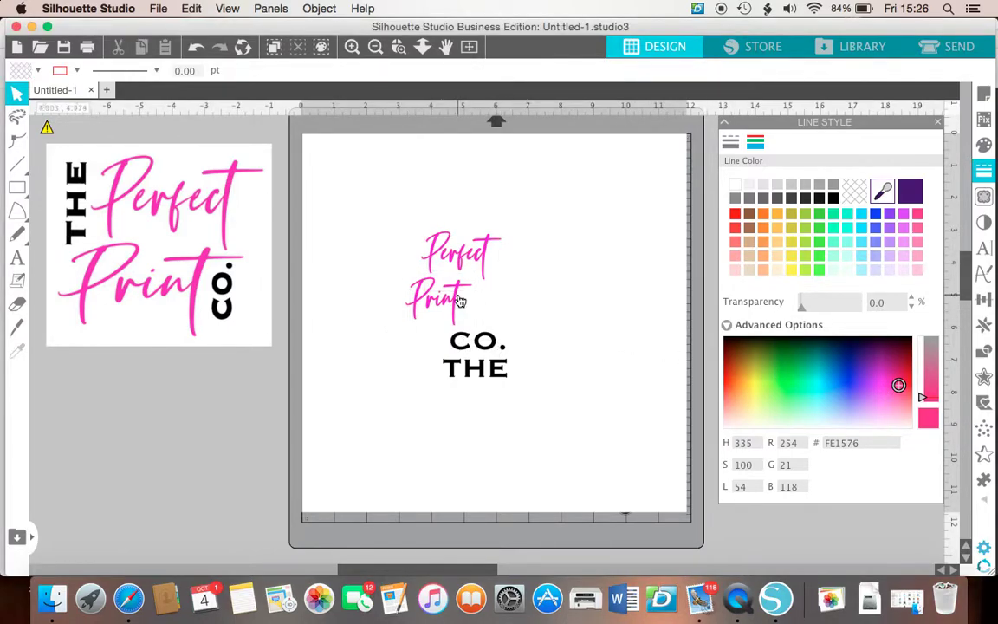
pyautogui.click(460, 300)
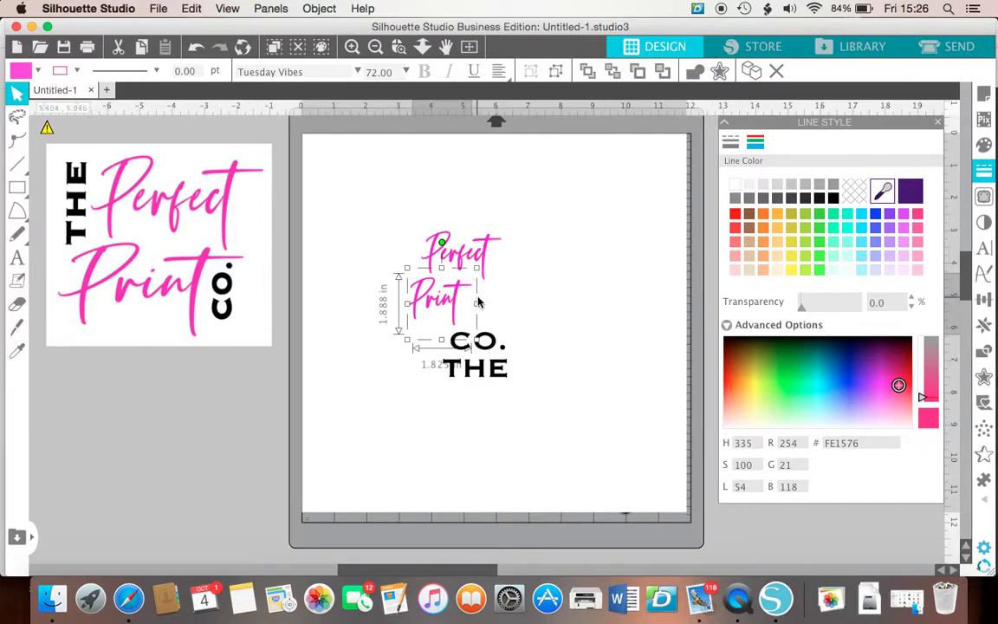
pyautogui.moveTo(479, 303); pyautogui.dragTo(503, 303)
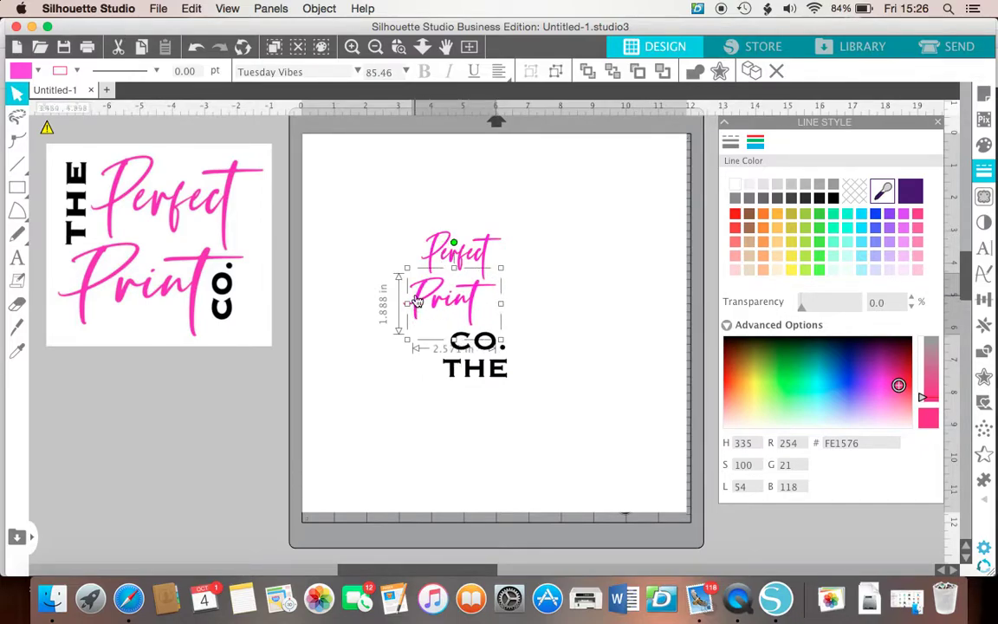
pyautogui.moveTo(417, 300); pyautogui.dragTo(418, 300)
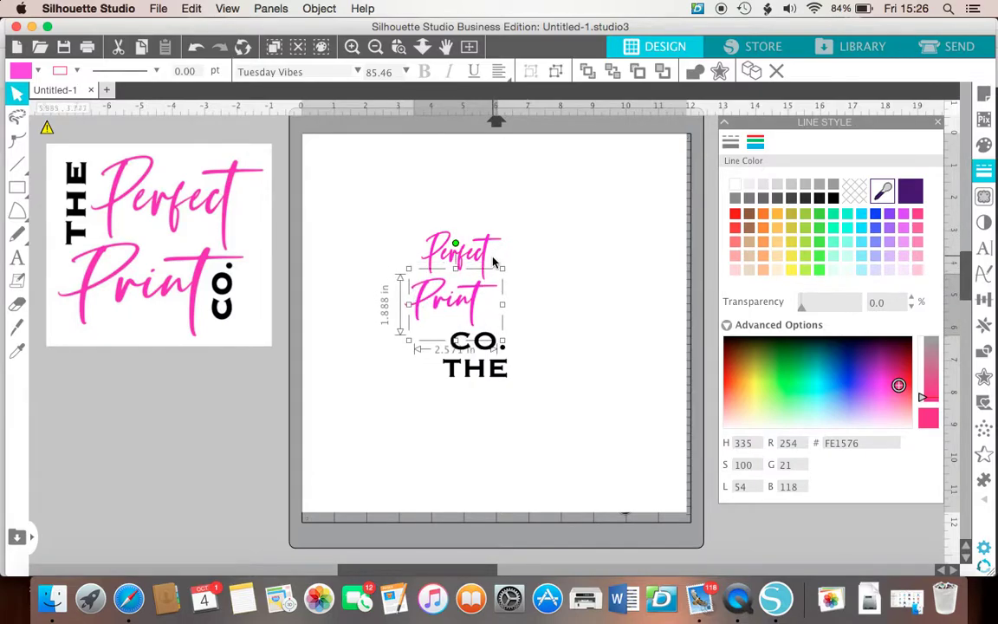
pyautogui.moveTo(503, 268); pyautogui.dragTo(505, 297)
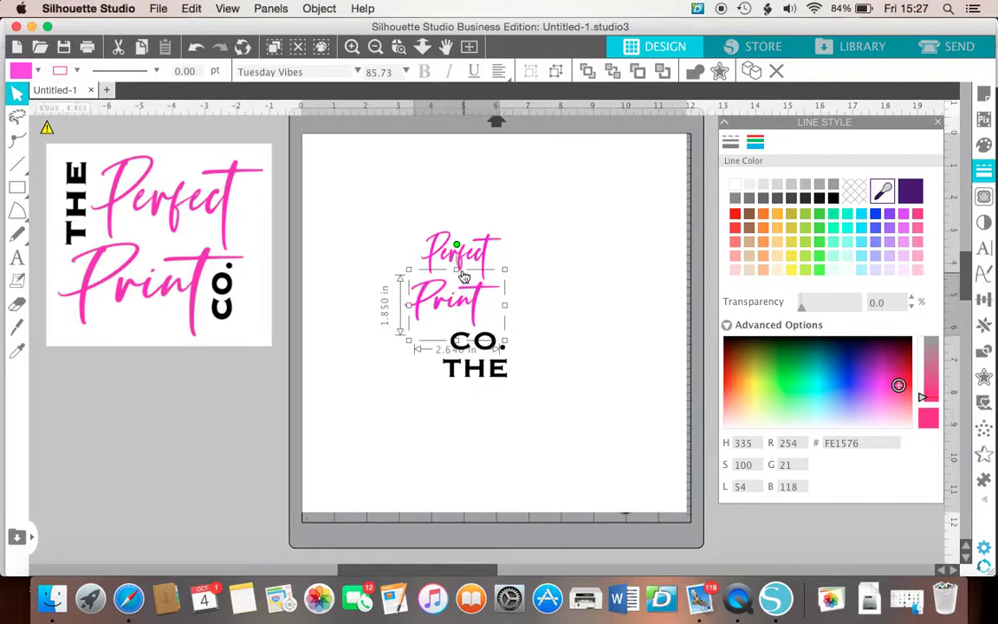
pyautogui.moveTo(459, 269); pyautogui.dragTo(475, 293)
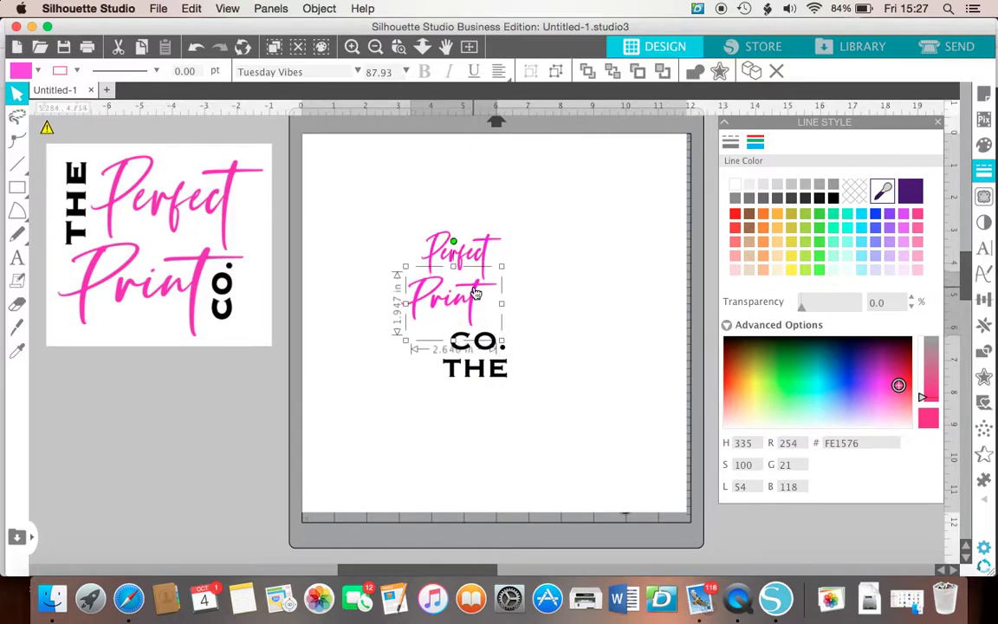
# - Rotate 'CO.' to run vertically and scale it down
pyautogui.click(468, 351)
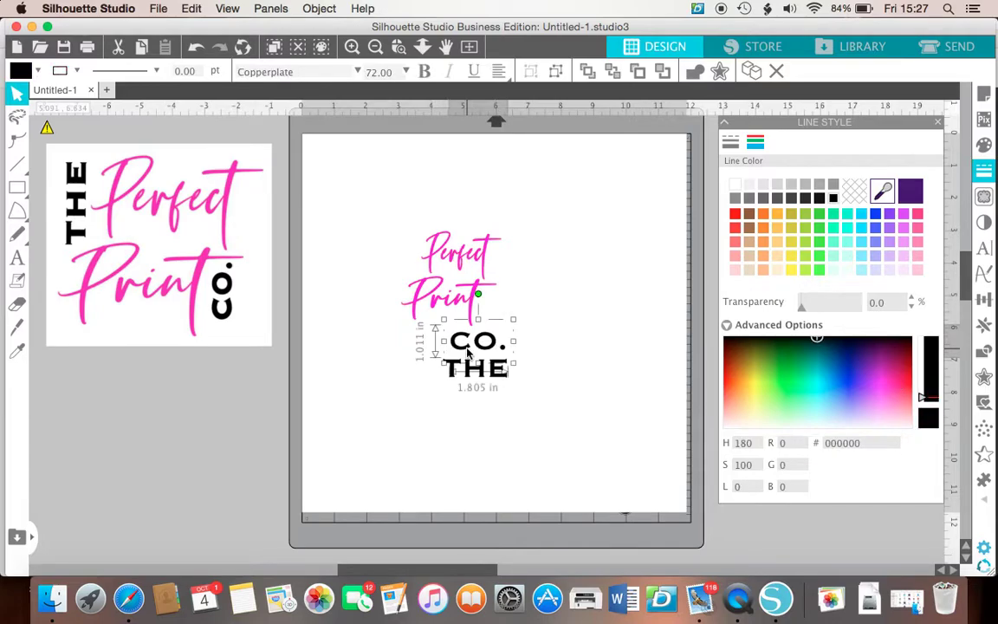
pyautogui.moveTo(477, 295); pyautogui.dragTo(506, 331)
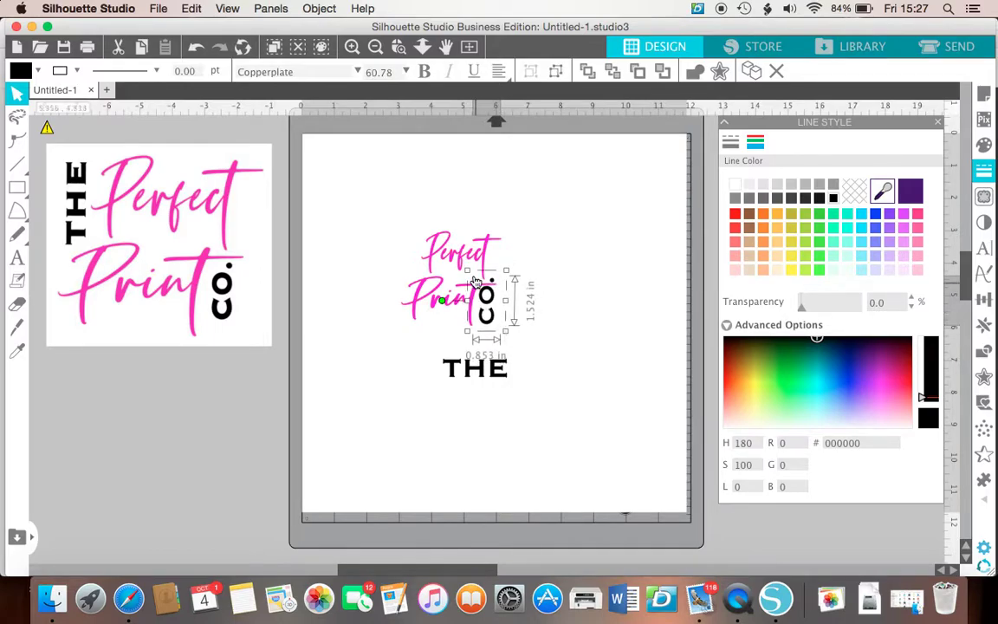
pyautogui.moveTo(467, 272); pyautogui.dragTo(473, 280)
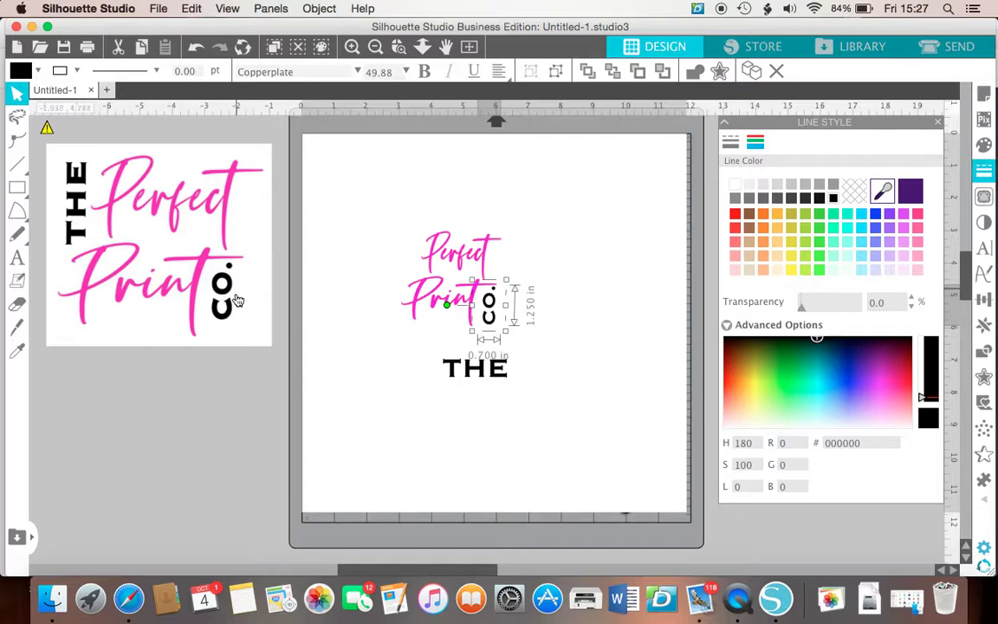
pyautogui.click(545, 316)
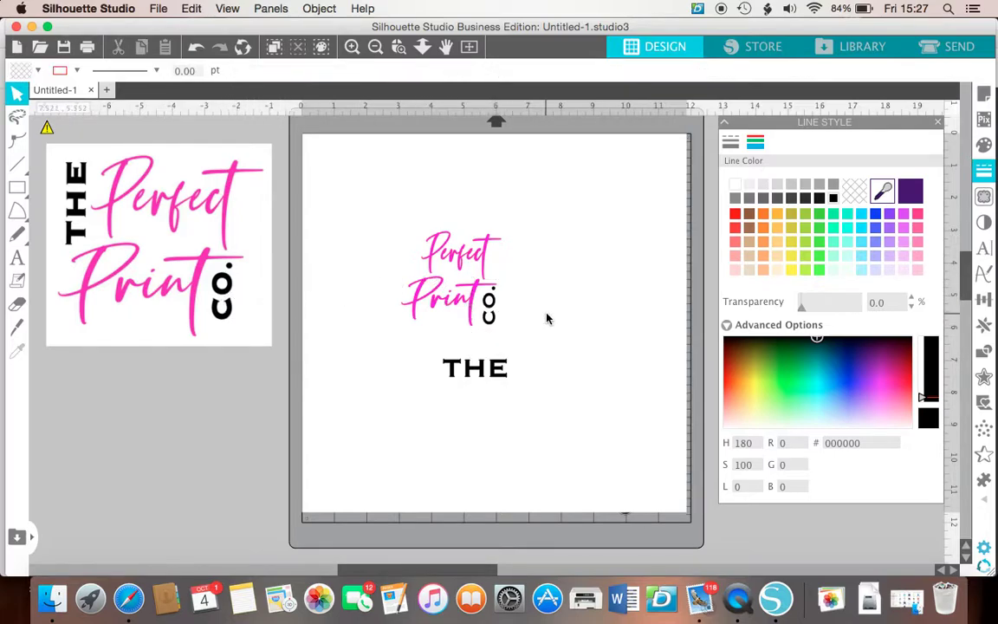
# - Make 'CO.' bold and shrink it slightly more beside the end of 'Print'
pyautogui.click(490, 327)
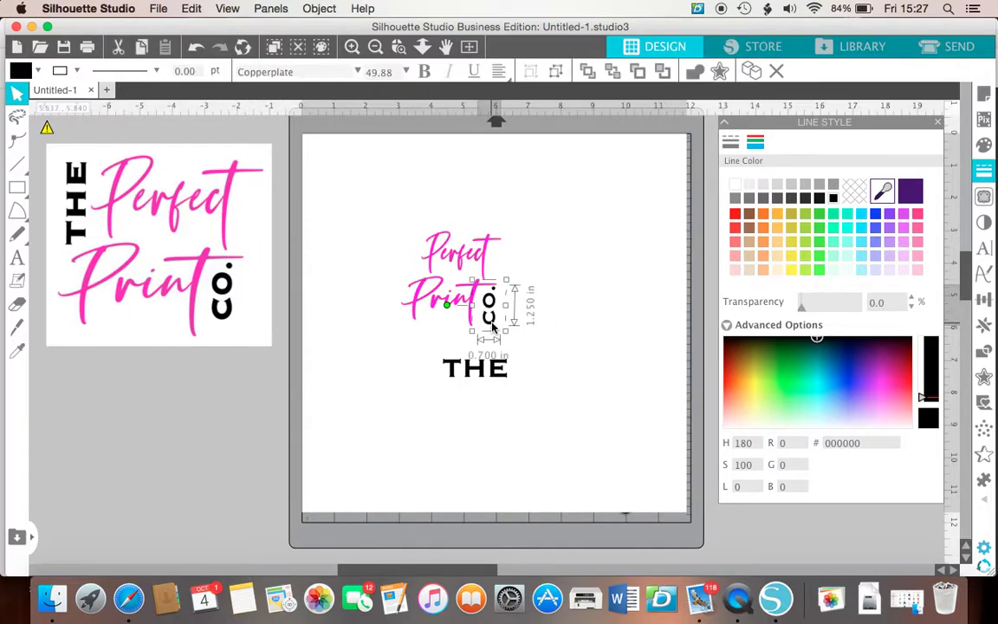
pyautogui.click(983, 250)
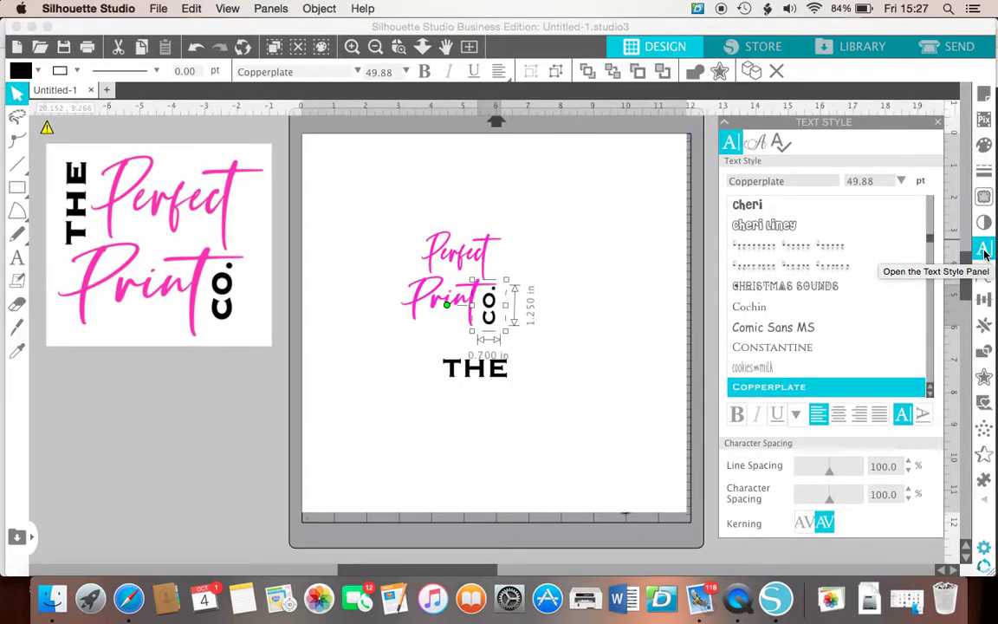
pyautogui.click(736, 416)
pyautogui.click(557, 338)
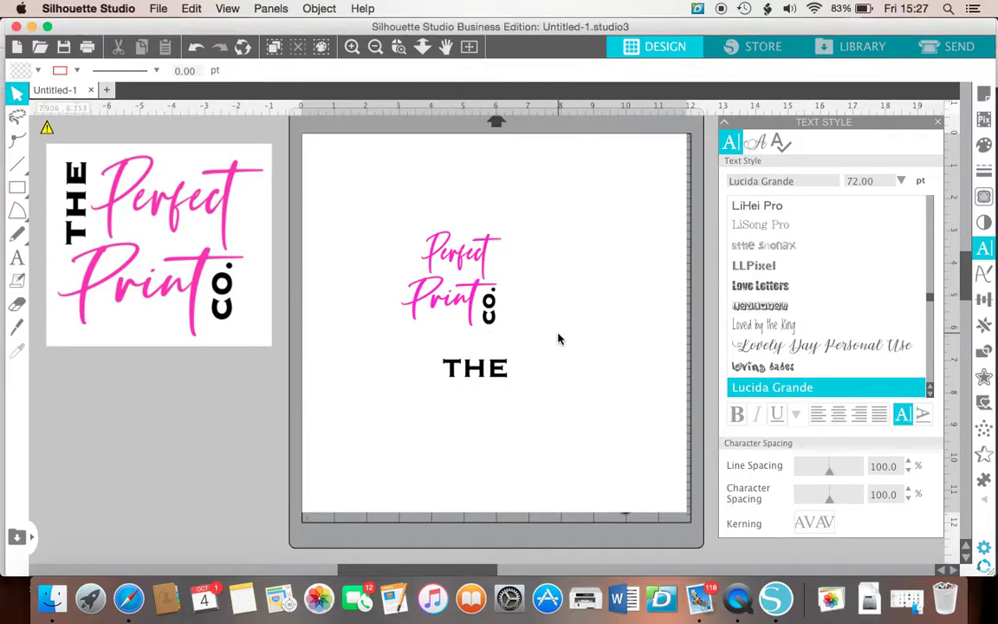
pyautogui.click(492, 318)
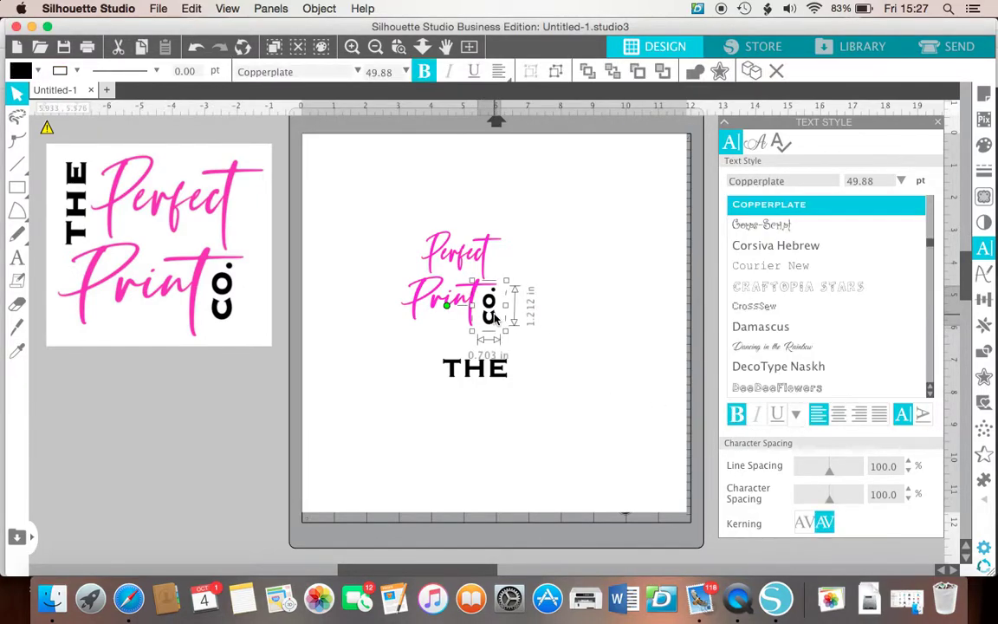
pyautogui.moveTo(507, 330); pyautogui.dragTo(503, 327)
# - Rotate 'THE' vertically, make it bold, resize it to about 45 pt, and place it left of 'Perfect'
pyautogui.click(475, 407)
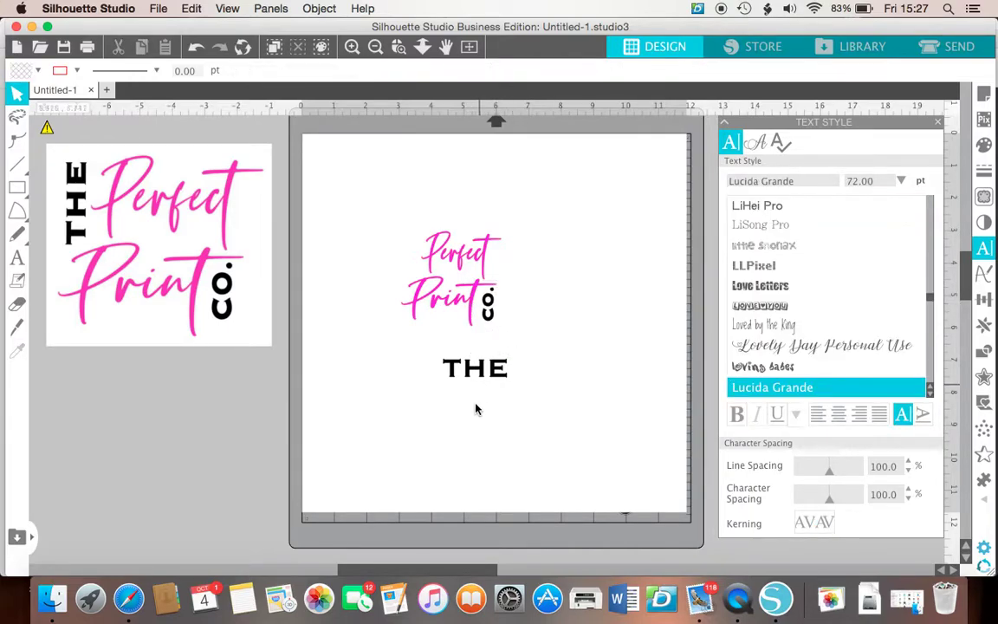
pyautogui.click(493, 377)
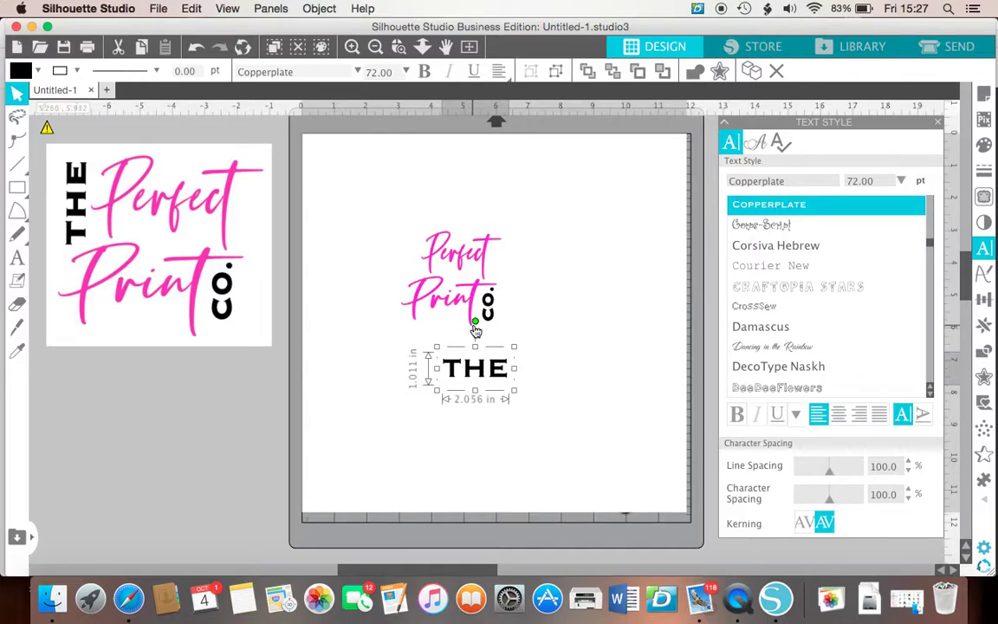
pyautogui.moveTo(475, 320); pyautogui.dragTo(430, 370)
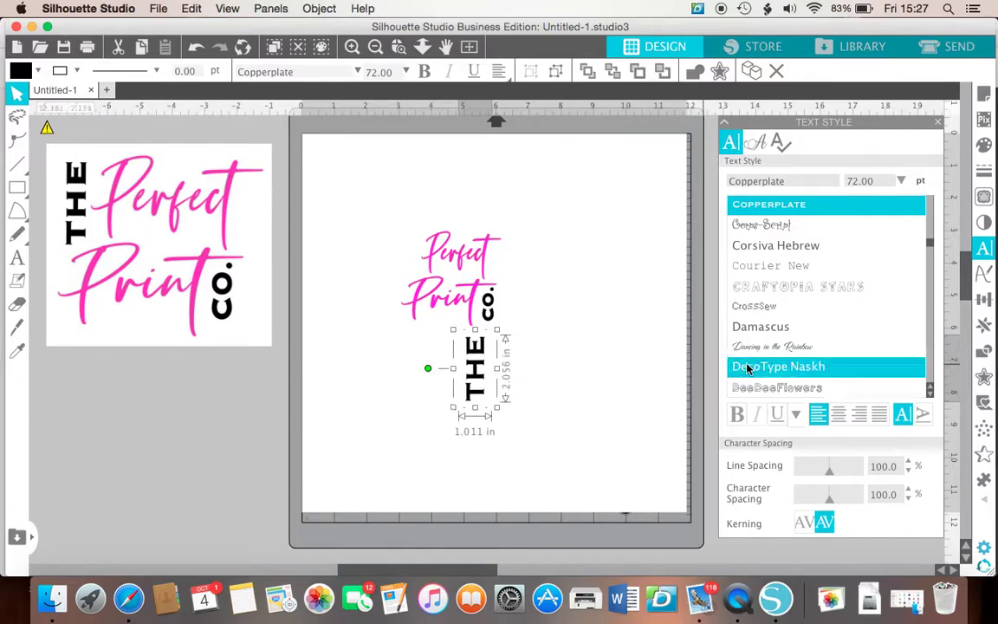
pyautogui.click(738, 414)
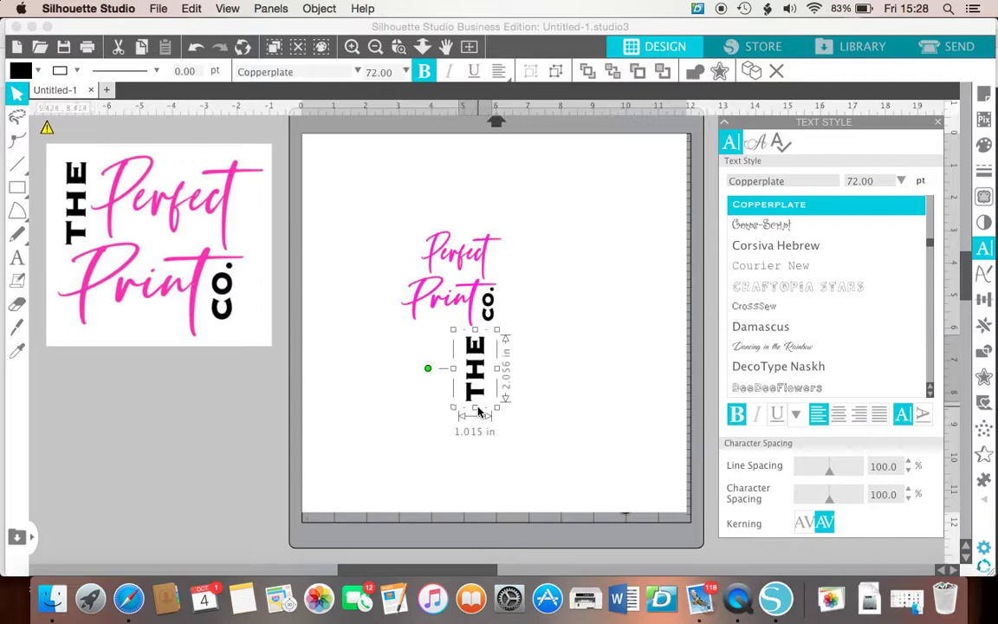
pyautogui.moveTo(497, 407); pyautogui.dragTo(414, 272)
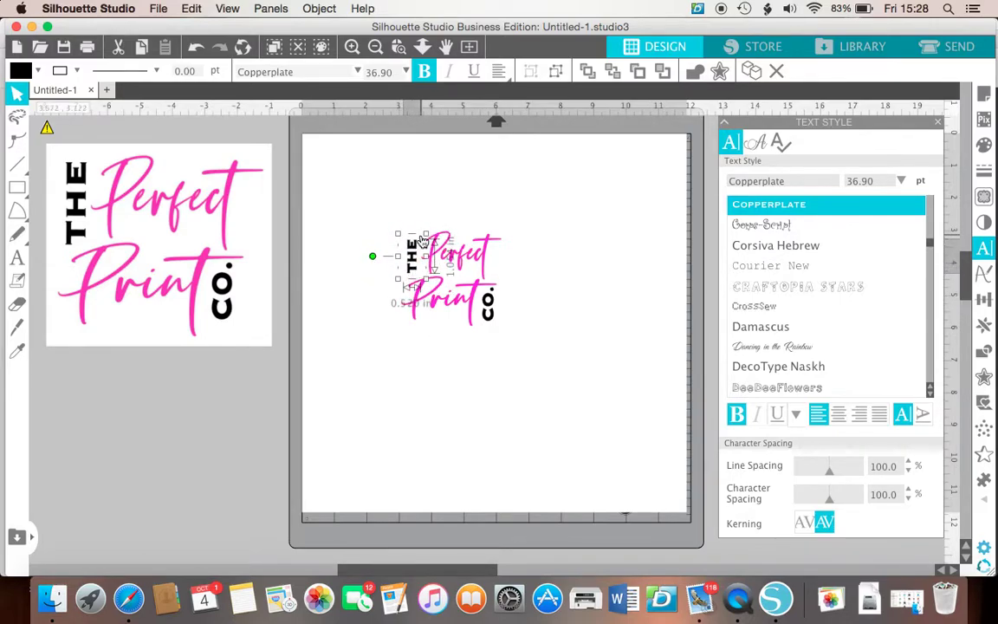
pyautogui.moveTo(427, 235); pyautogui.dragTo(414, 266)
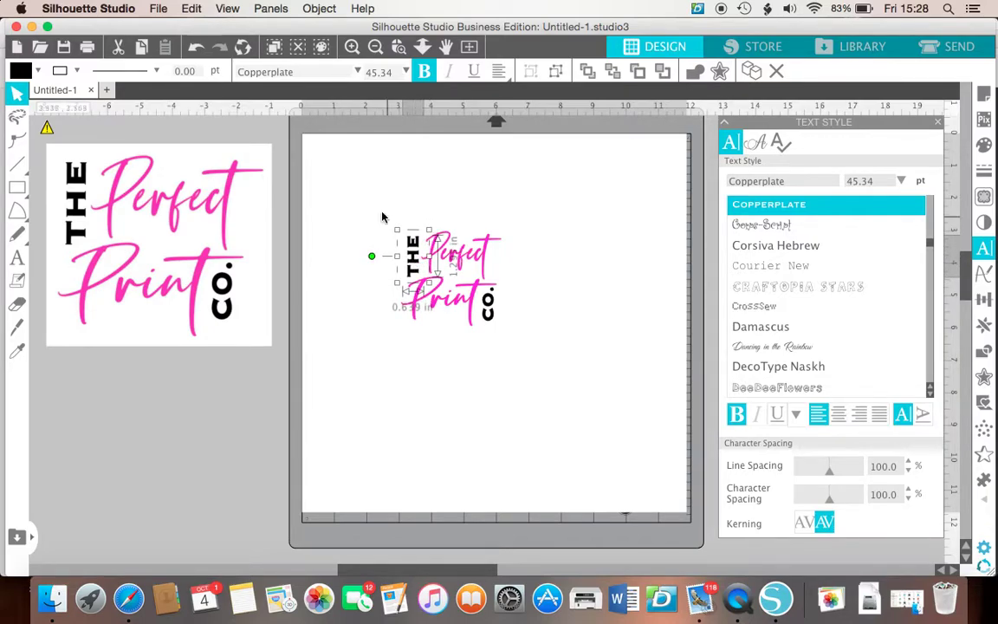
pyautogui.click(374, 209)
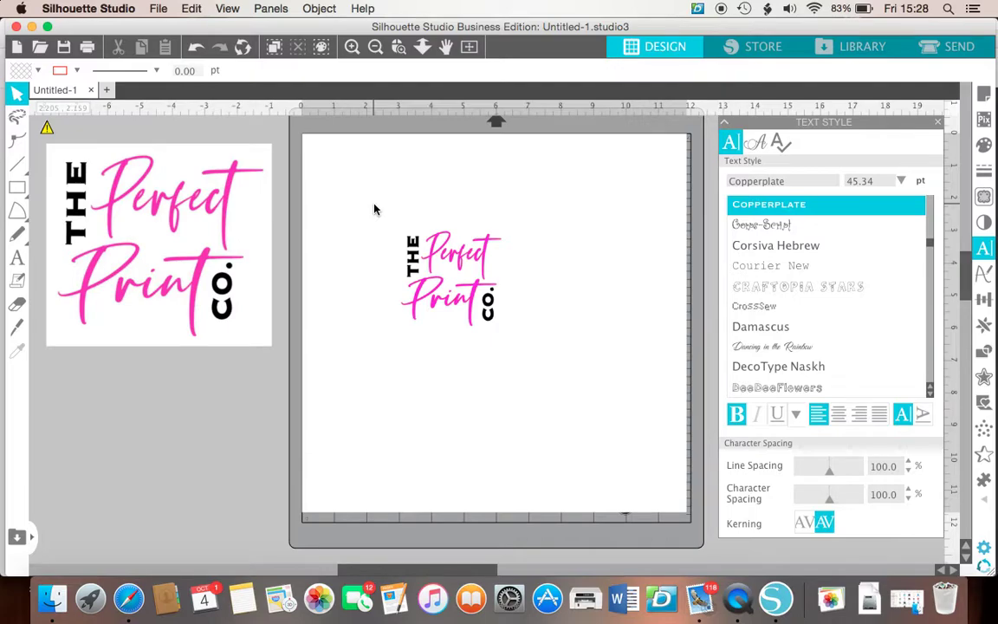
# - Marquee-select all the THE Perfect Print CO. text and group it into one object
pyautogui.moveTo(374, 208); pyautogui.dragTo(509, 329)
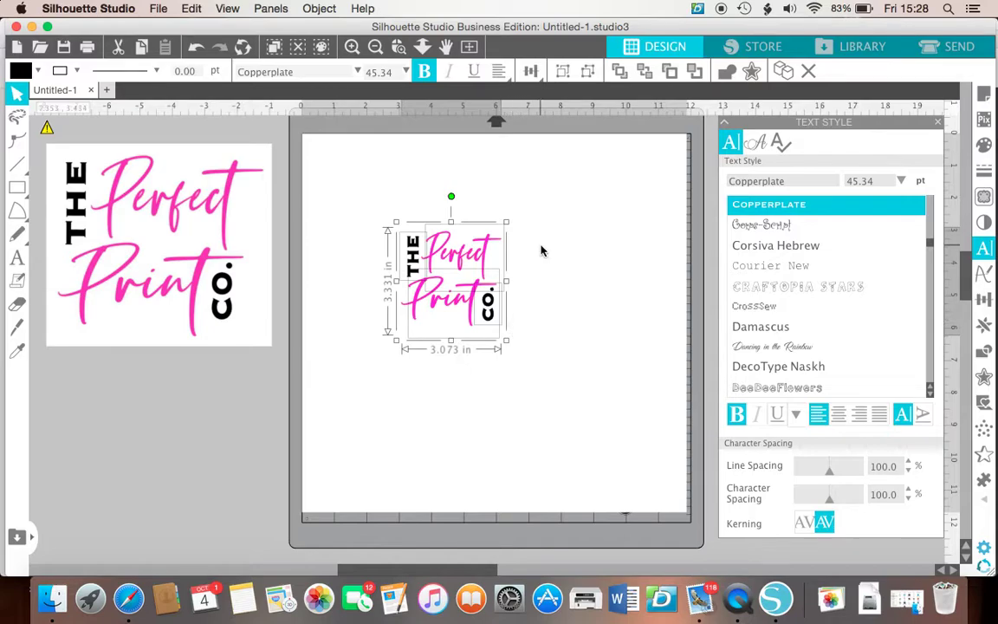
pyautogui.click(397, 173)
pyautogui.click(397, 173)
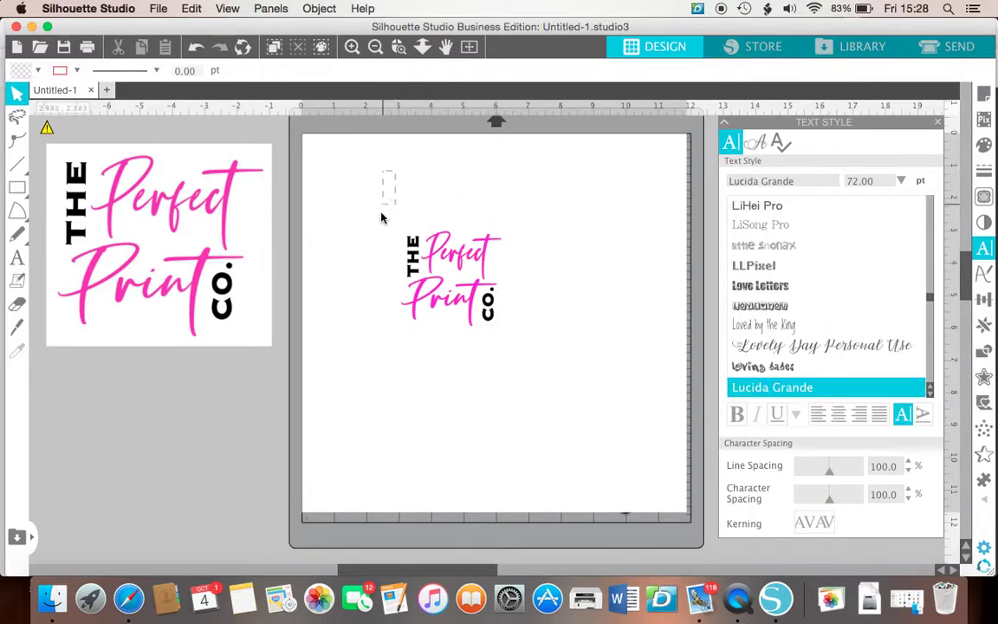
pyautogui.moveTo(381, 218); pyautogui.dragTo(546, 370)
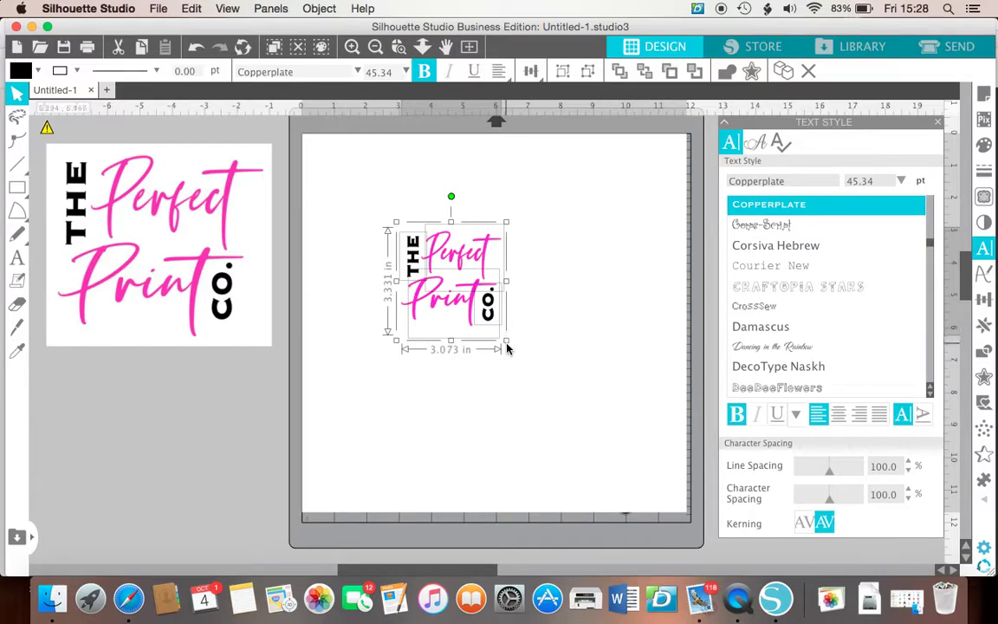
pyautogui.rightClick(482, 318)
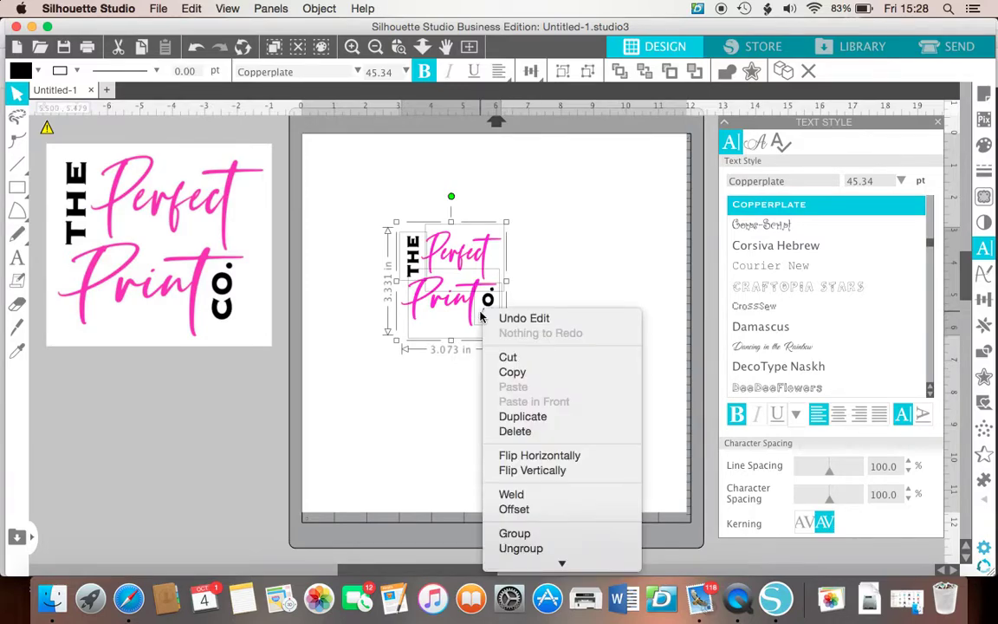
pyautogui.scroll(-5, 542, 535)
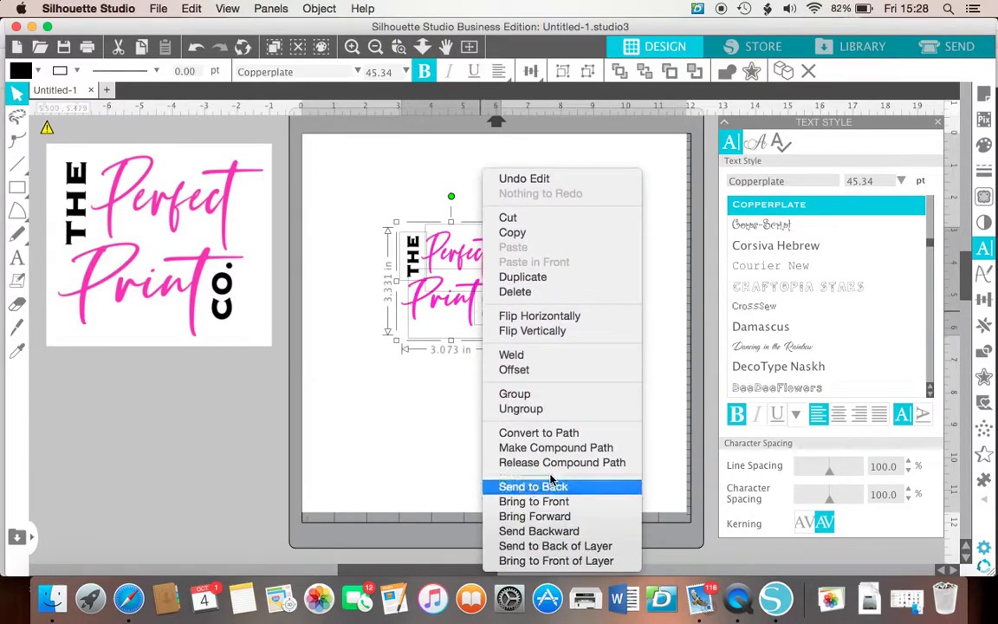
pyautogui.click(561, 395)
# - Move the grouped logo up-left, enlarge it to about 5.2 inches wide, screenshot it, and minimize
pyautogui.moveTo(429, 273); pyautogui.dragTo(449, 240)
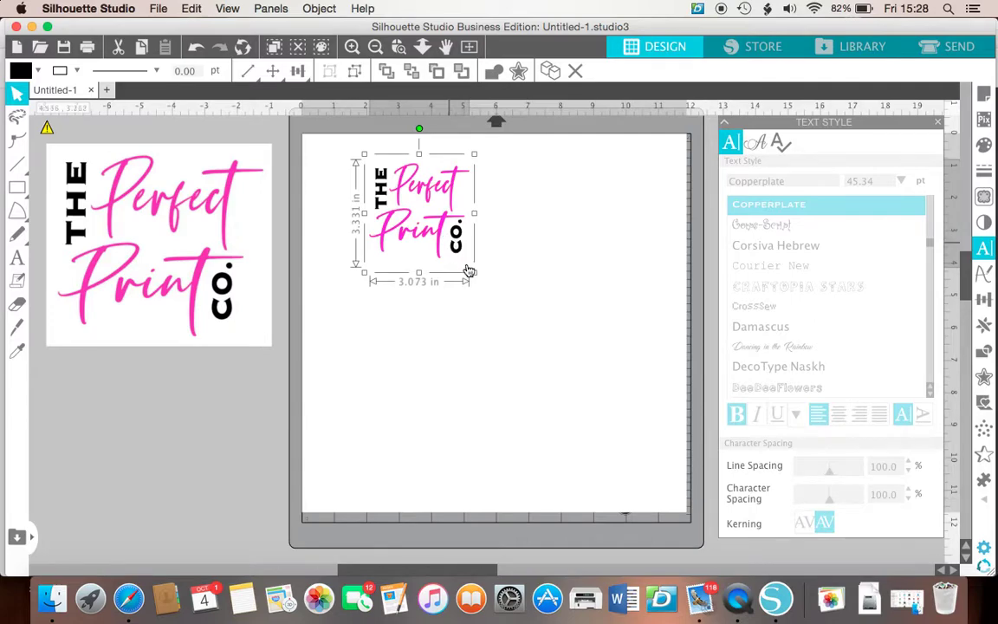
pyautogui.moveTo(475, 275); pyautogui.dragTo(539, 367)
pyautogui.click(604, 367)
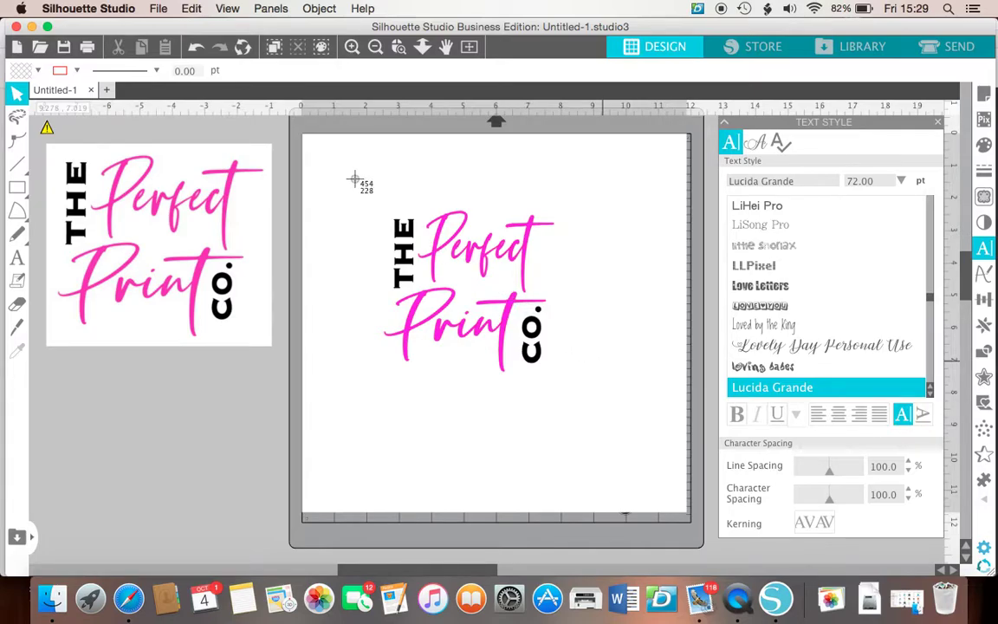
pyautogui.moveTo(351, 179); pyautogui.dragTo(584, 401)
pyautogui.click(32, 27)
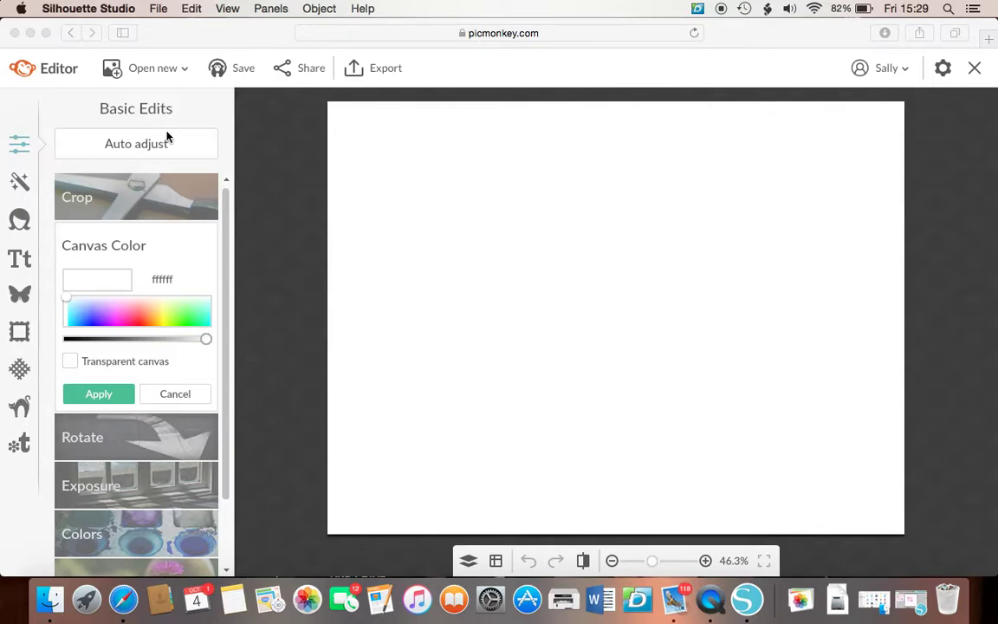
# - Open the newest logo Screen Shot file from the Desktop in PicMonkey's editor
pyautogui.click(147, 62)
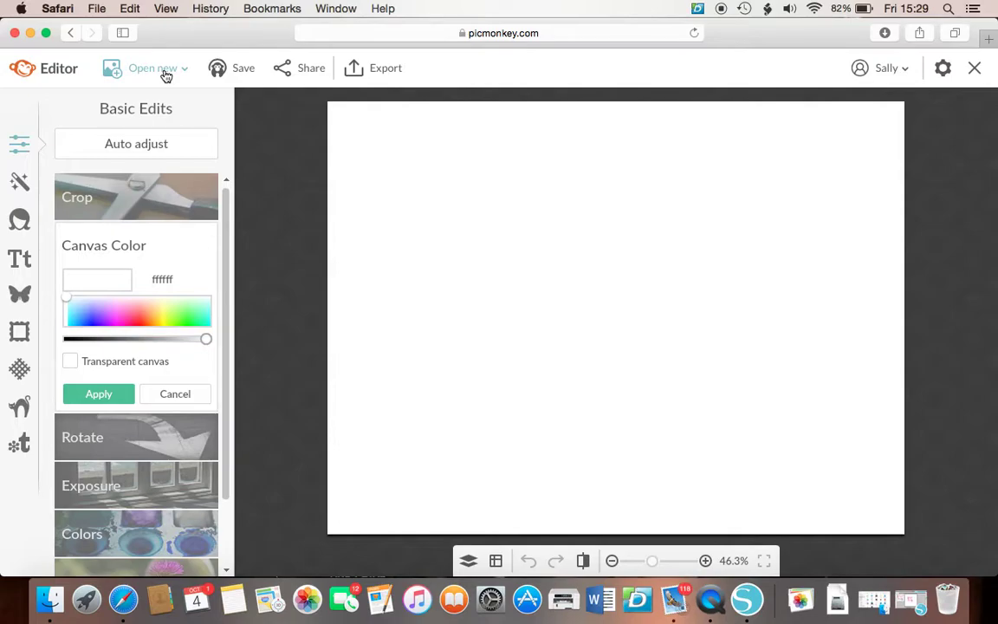
pyautogui.click(134, 67)
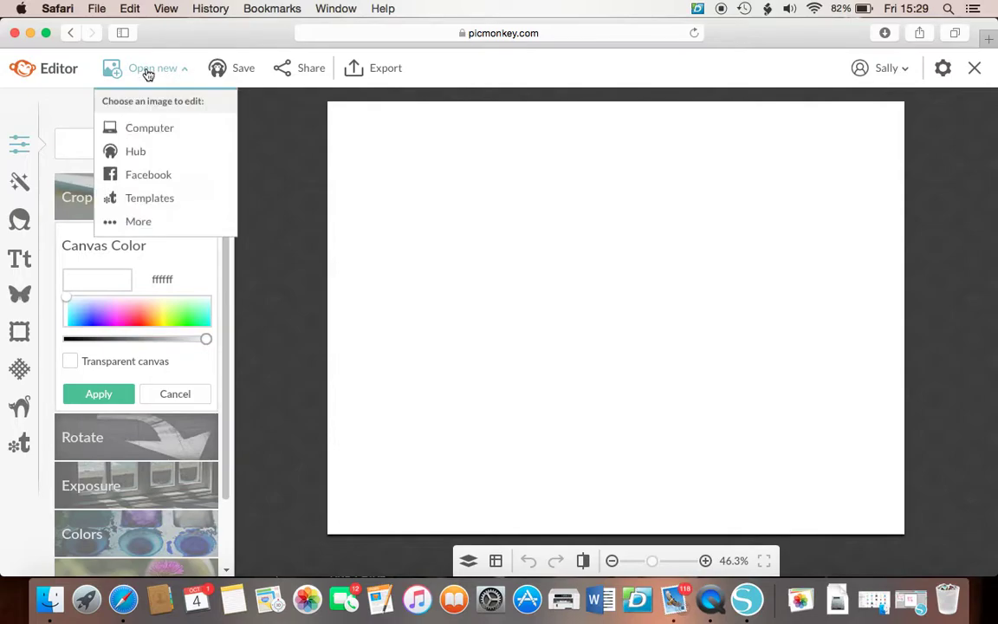
pyautogui.click(144, 138)
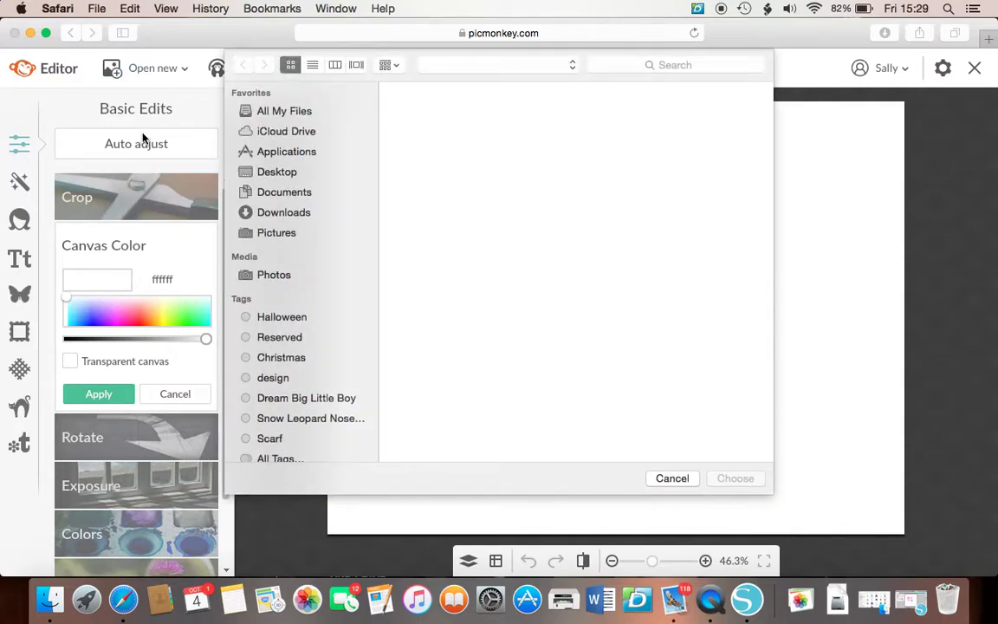
pyautogui.scroll(-20, 508, 346)
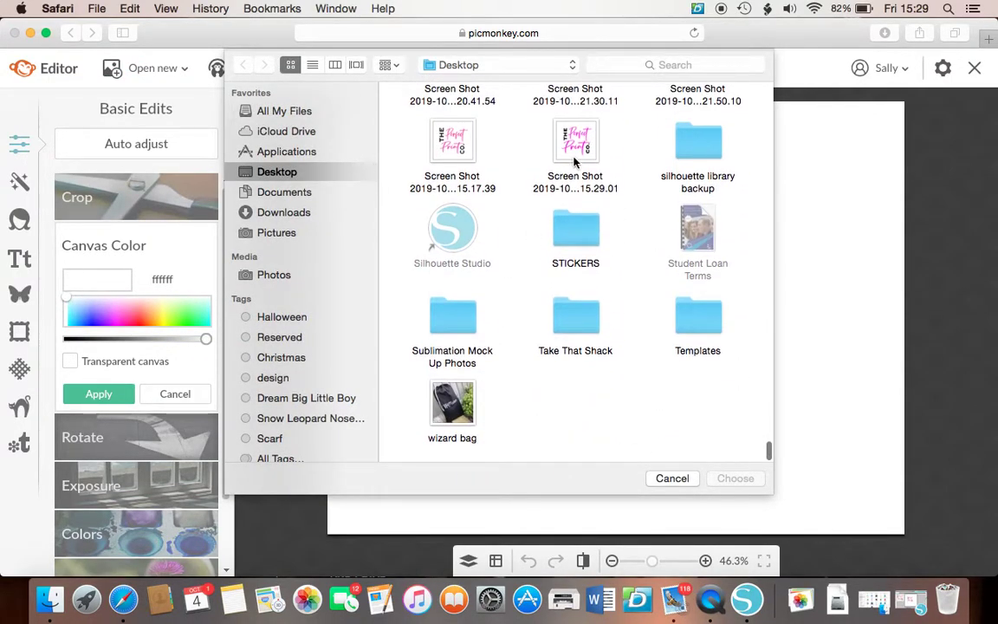
pyautogui.click(573, 145)
pyautogui.doubleClick(574, 146)
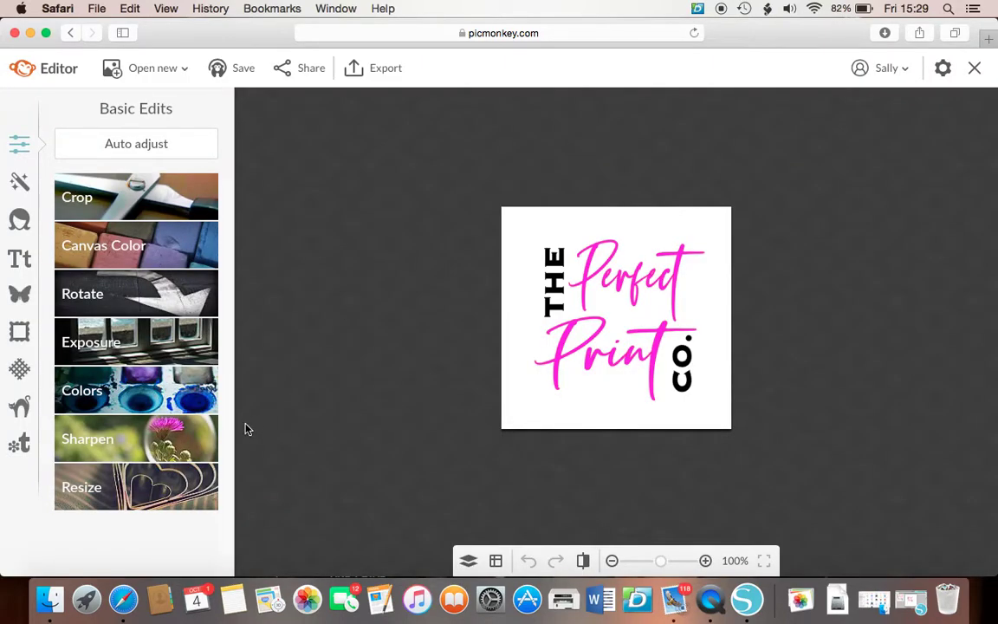
# - Resize the logo from 1035 × 1000 to 1000 × 1000 pixels with Keep proportions turned off
pyautogui.click(142, 495)
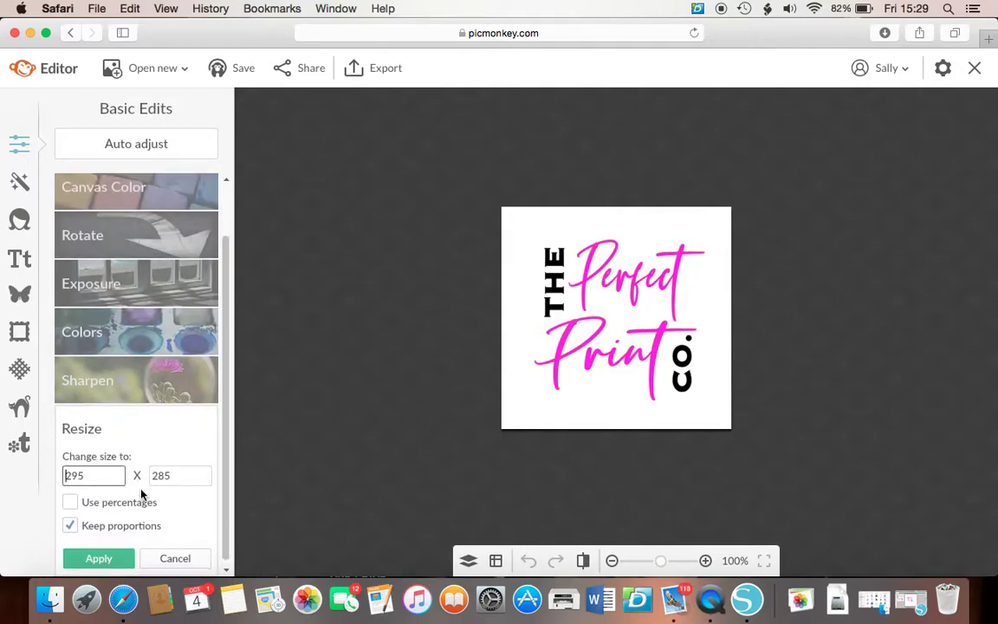
pyautogui.click(178, 480)
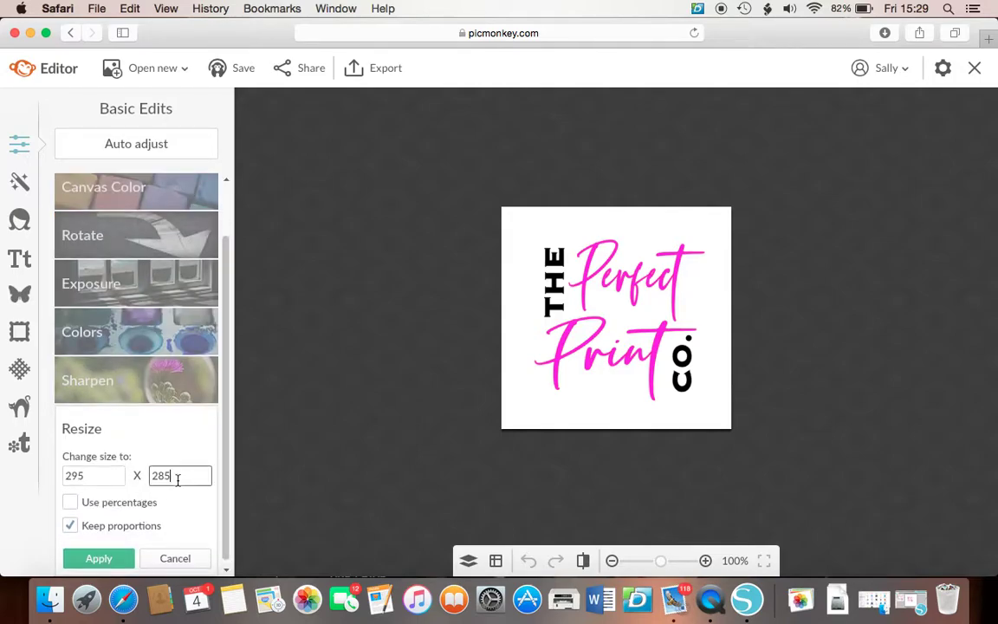
pyautogui.press('BackSpace')
pyautogui.press('BackSpace')
pyautogui.press('BackSpace')
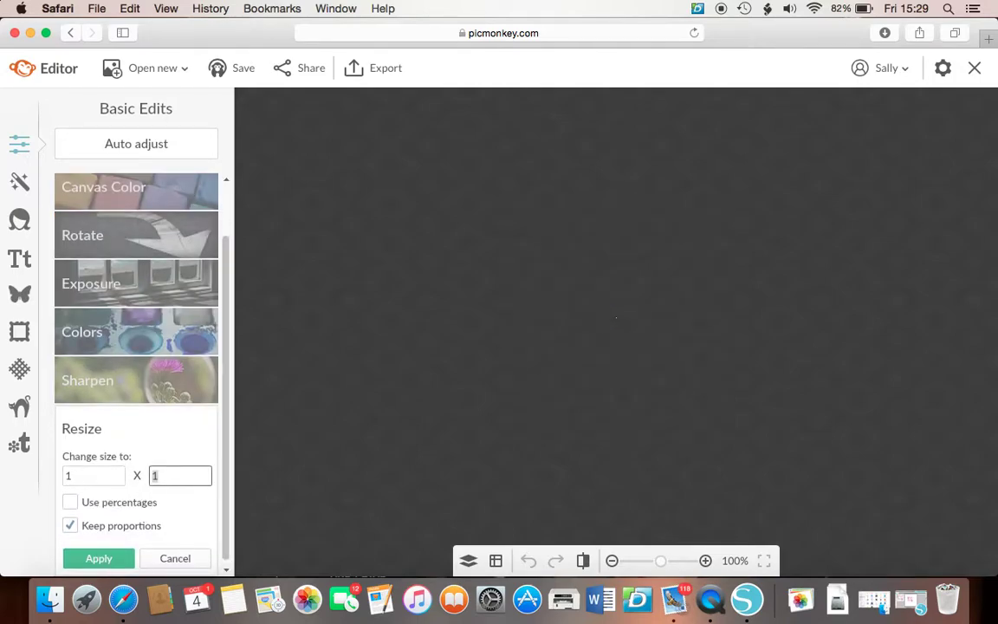
pyautogui.write('1000')
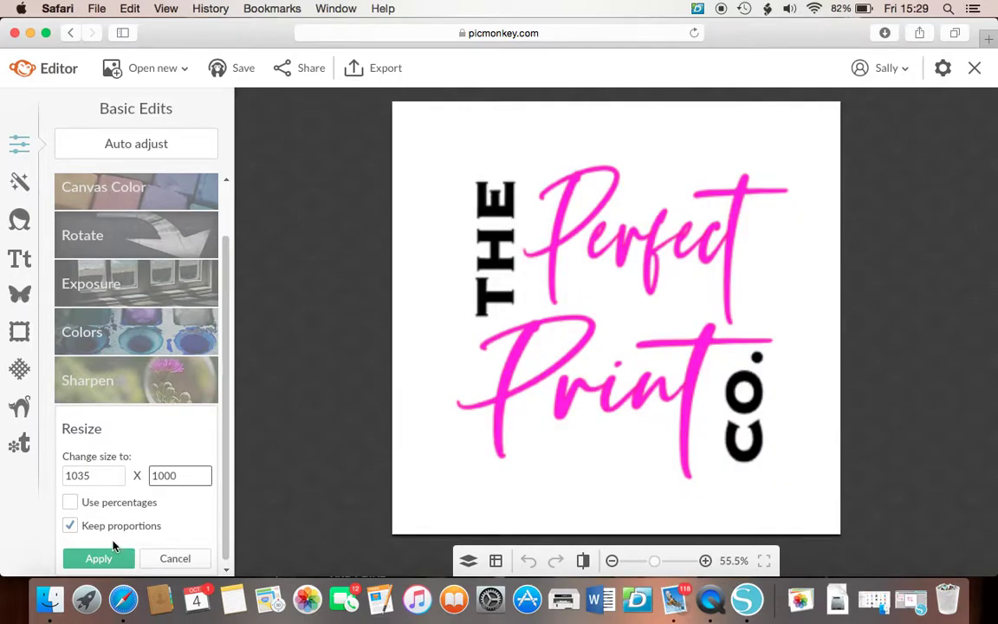
pyautogui.click(70, 526)
pyautogui.click(93, 475)
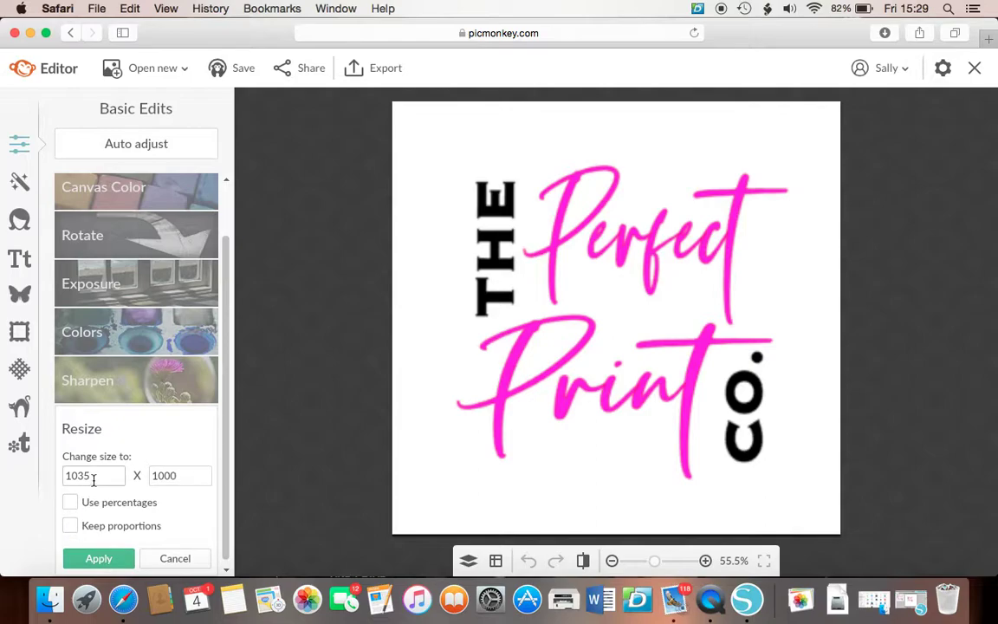
pyautogui.press('BackSpace')
pyautogui.press('BackSpace')
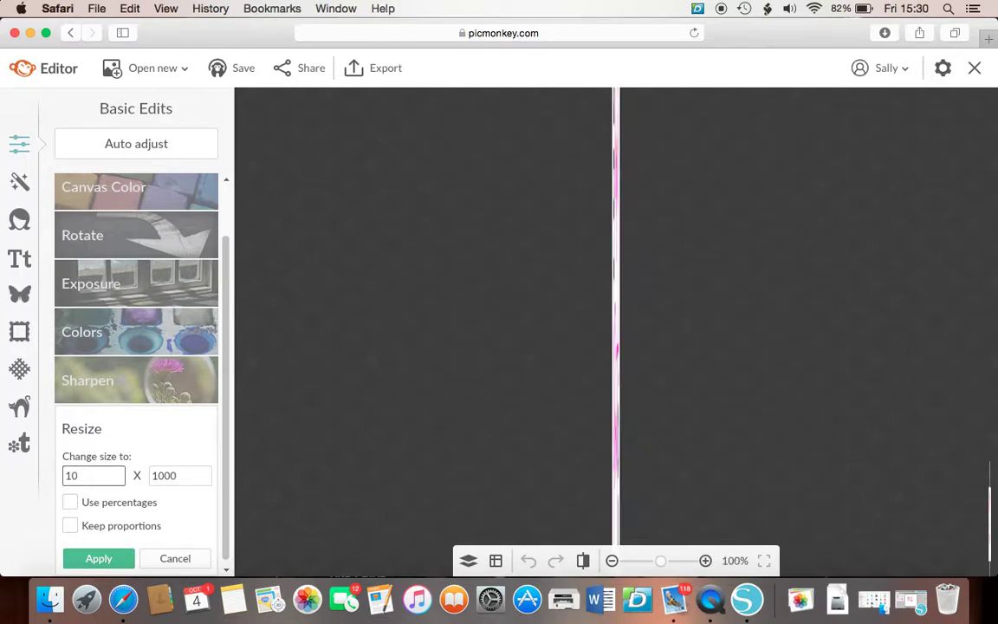
pyautogui.write('00')
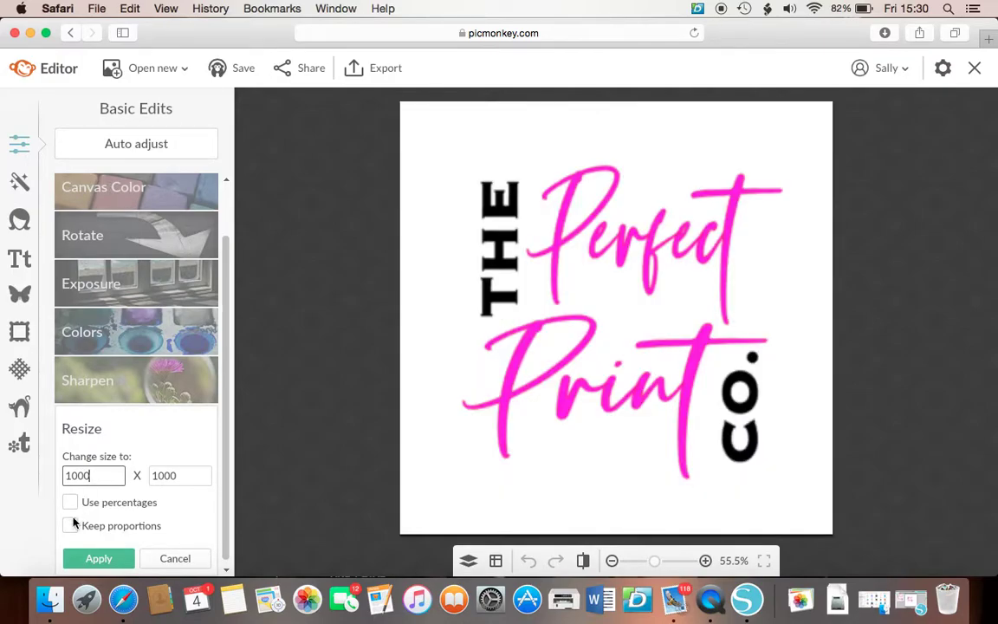
pyautogui.click(98, 559)
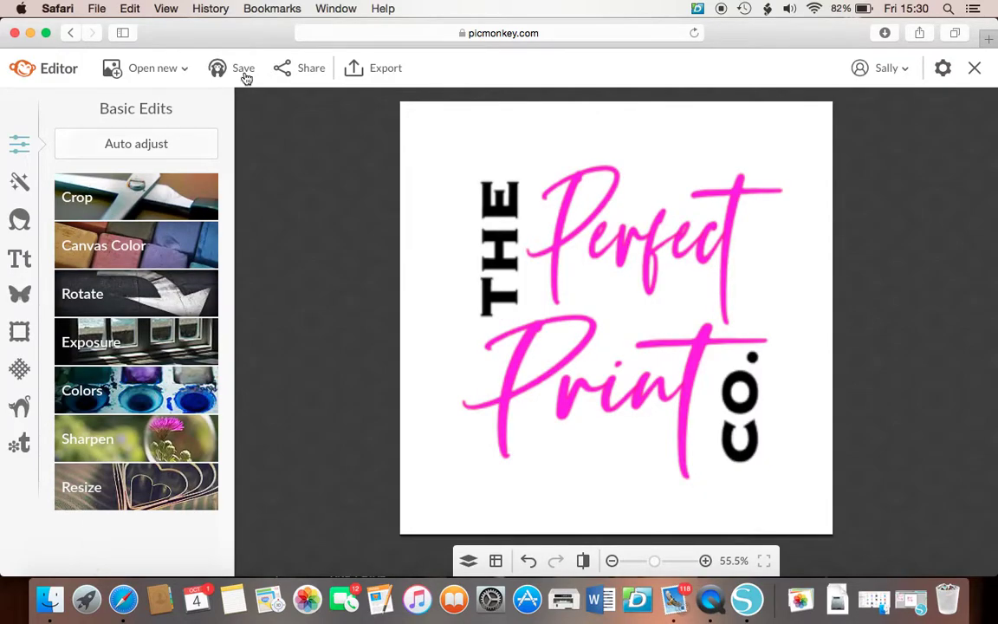
# - Export the 1000 × 1000 logo to the computer as a .jpg file
pyautogui.click(367, 71)
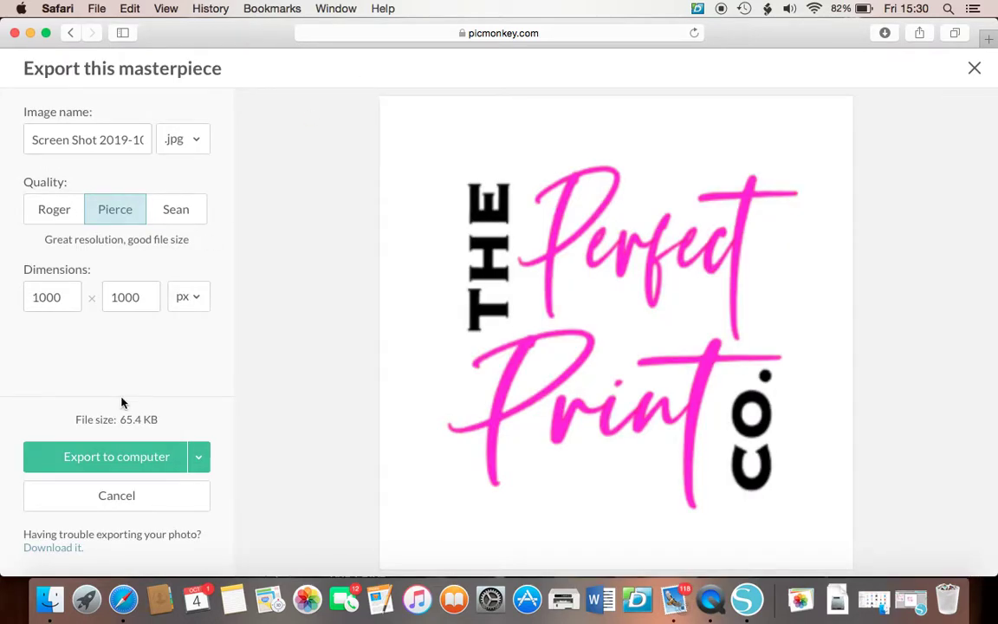
pyautogui.click(134, 465)
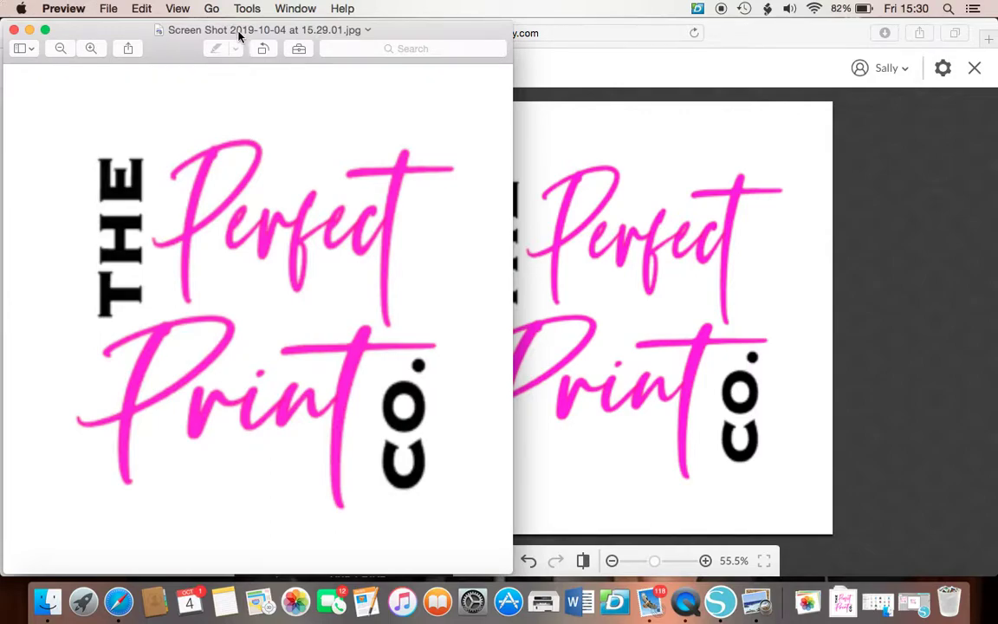
pyautogui.click(286, 32)
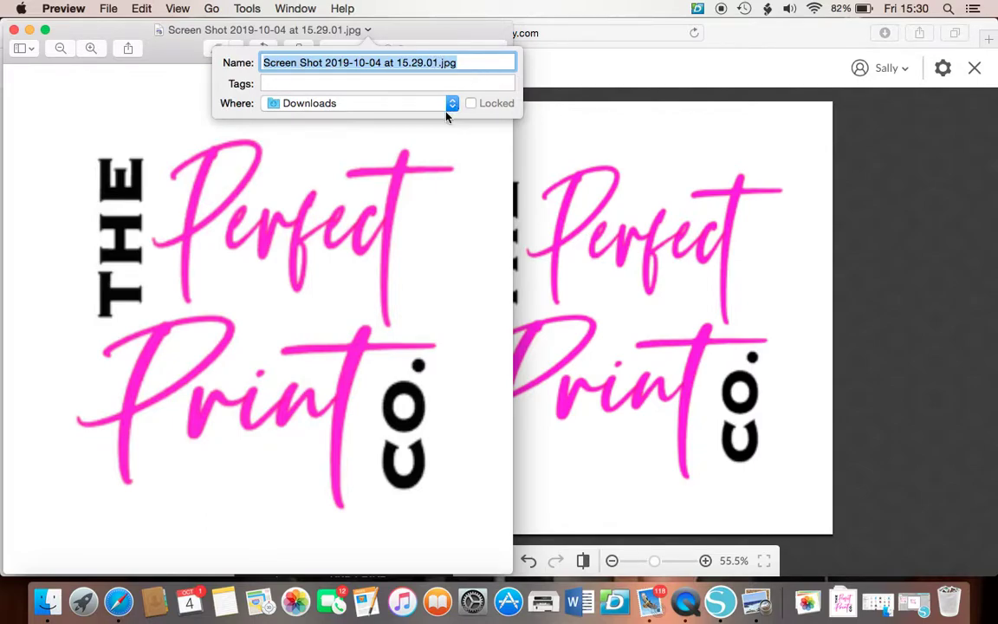
pyautogui.click(449, 106)
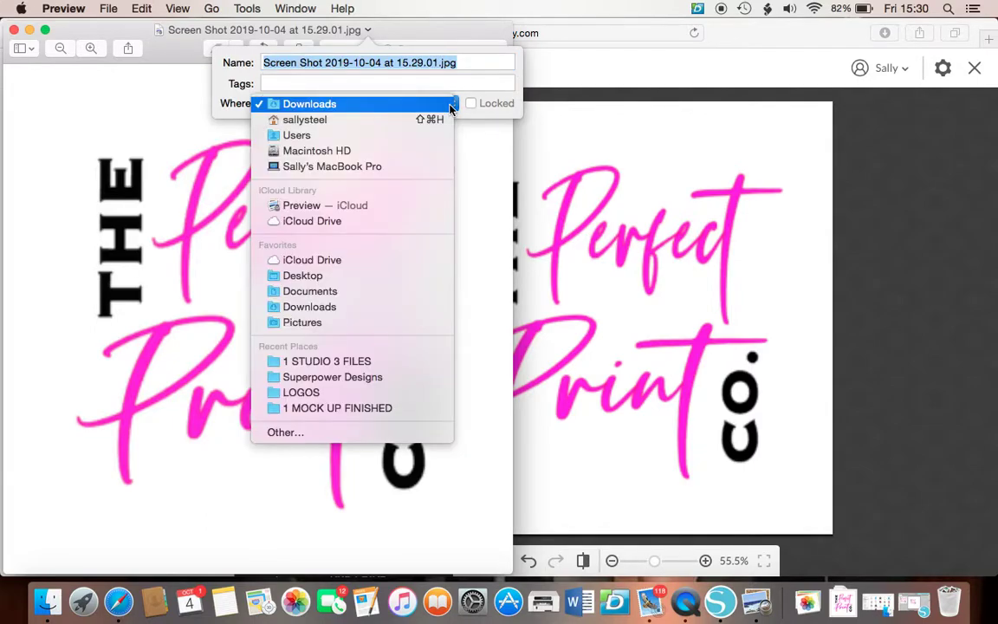
pyautogui.click(483, 191)
pyautogui.click(484, 191)
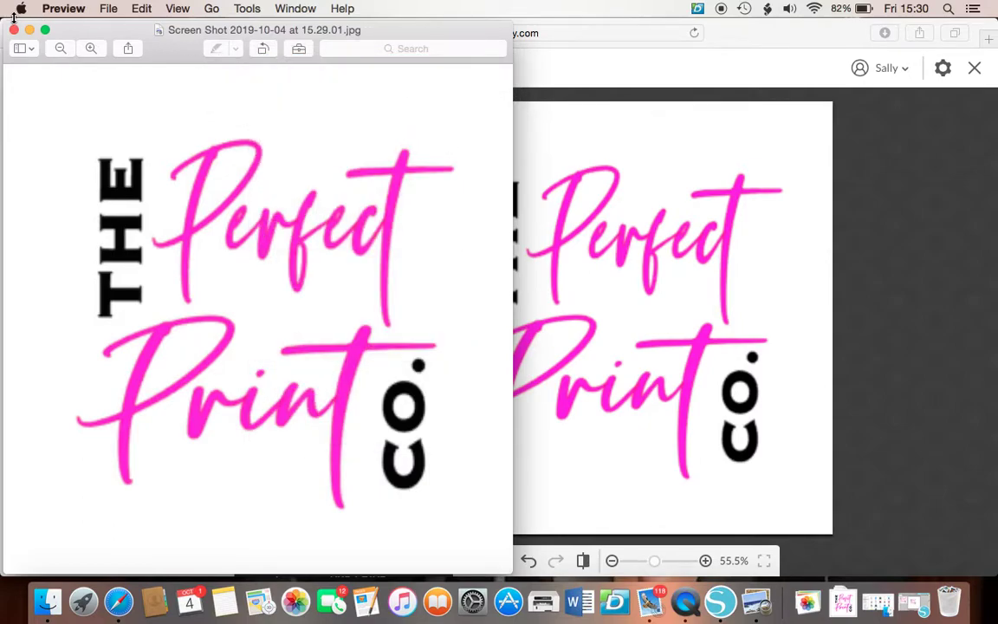